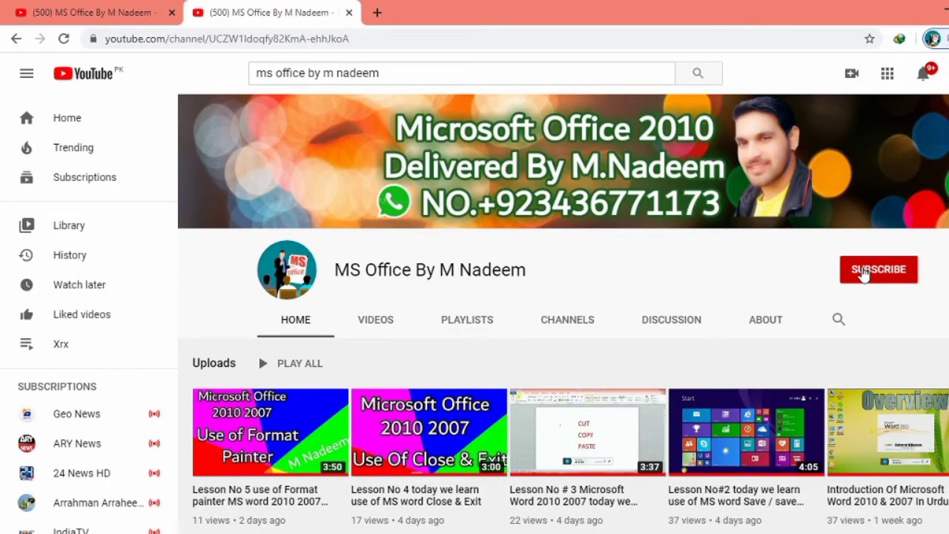
Subscribe to the Office tutorial channel and turn on notifications for all uploads
left_click(864, 272)
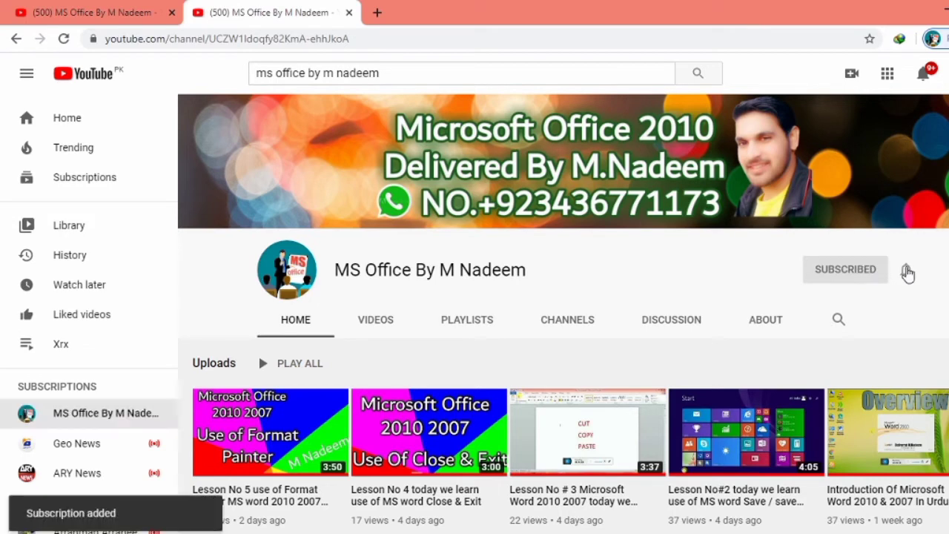
left_click(908, 271)
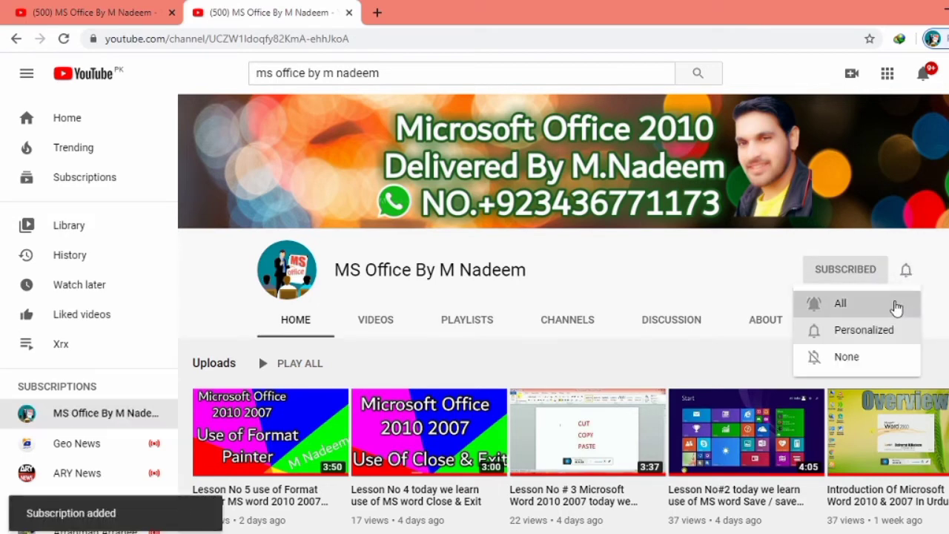
left_click(894, 304)
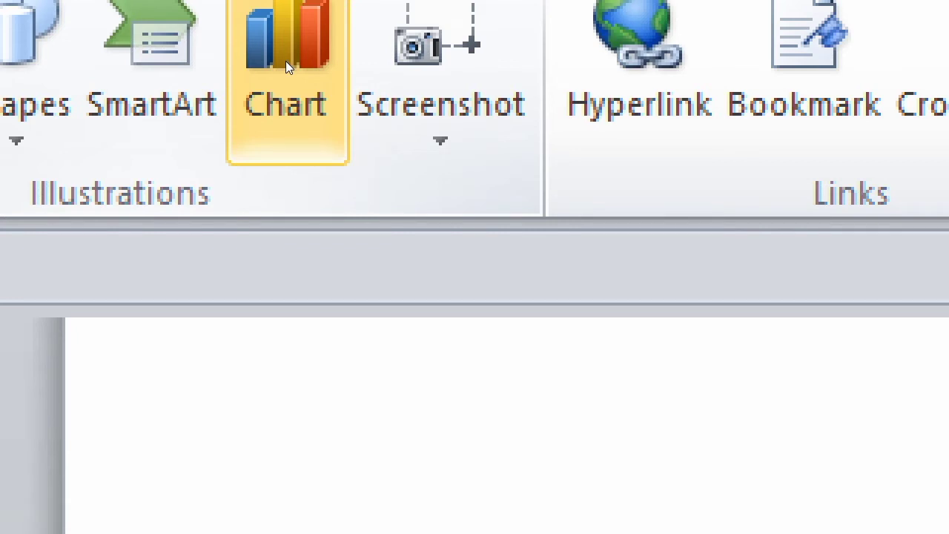
Insert a Clustered Column chart after comparing the other column chart types
left_click(286, 63)
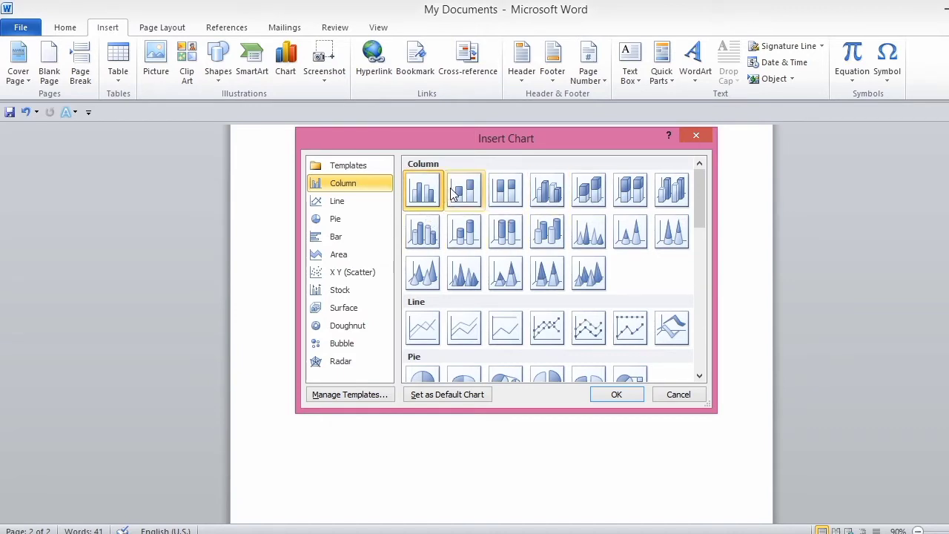
left_click(519, 193)
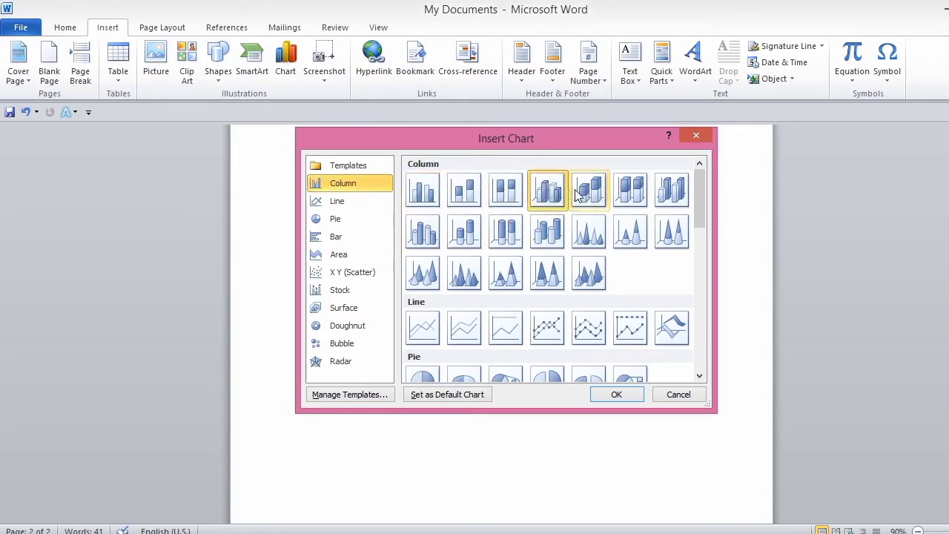
left_click(671, 191)
left_click(467, 237)
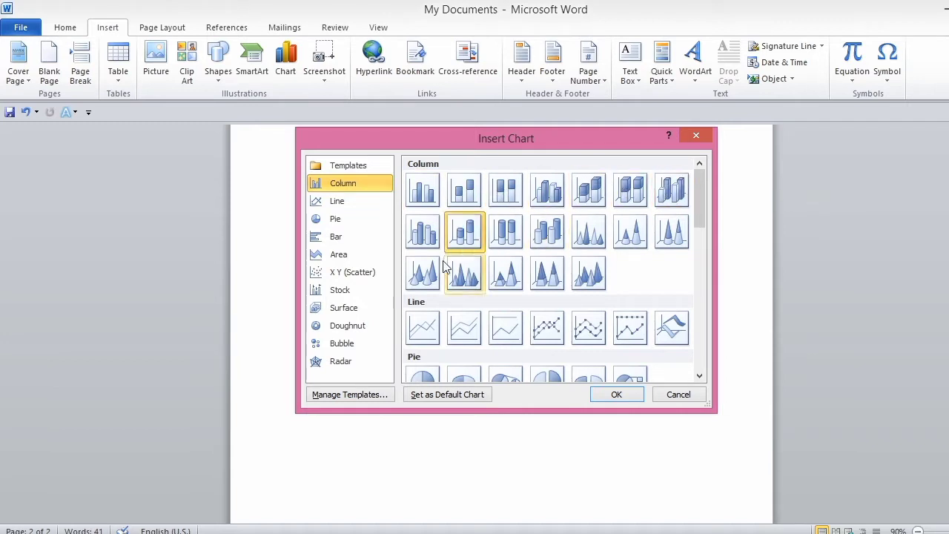
left_click(422, 190)
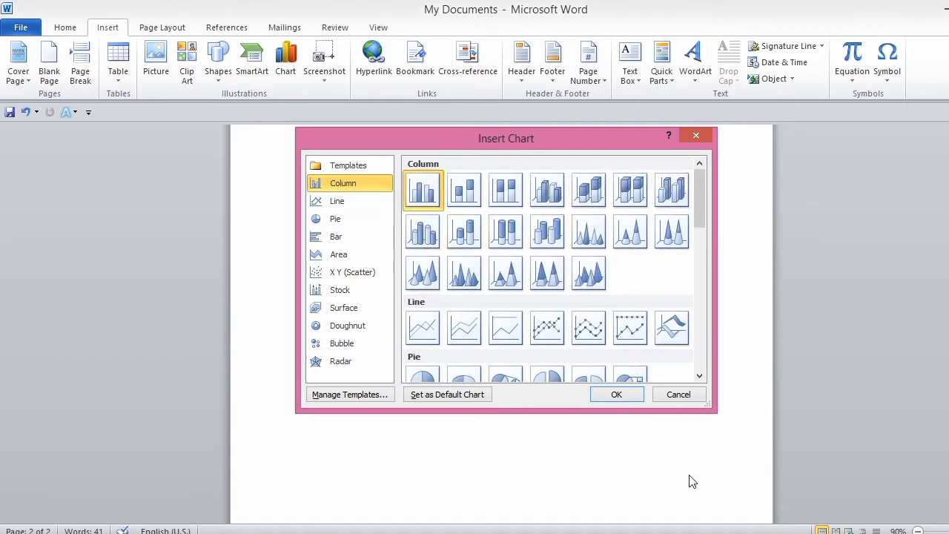
left_click(617, 394)
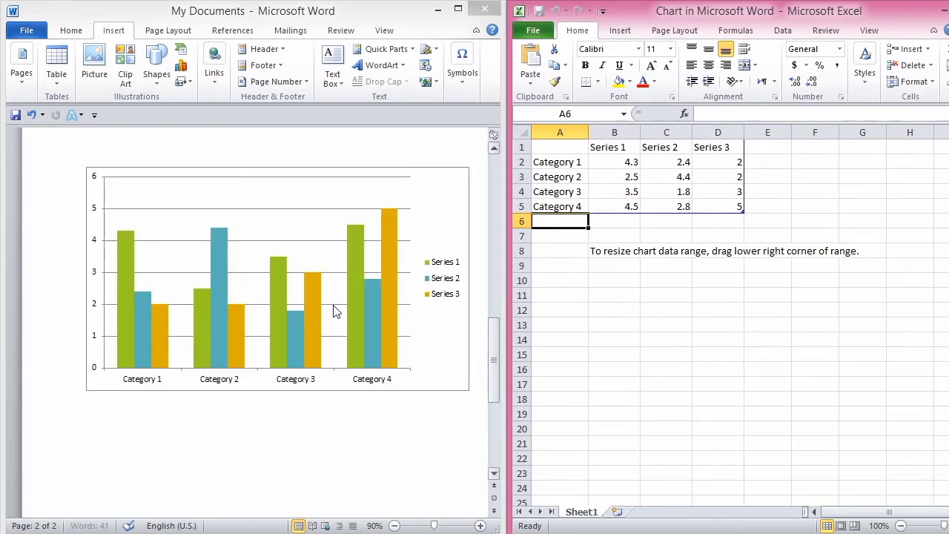
Select the newly inserted chart to bring up its Chart Tools design options
left_click(237, 285)
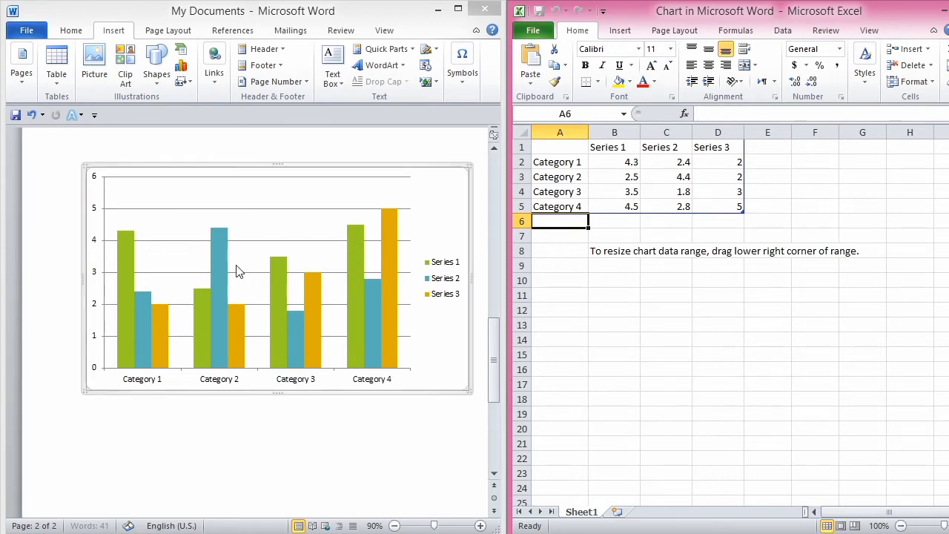
left_click(420, 366)
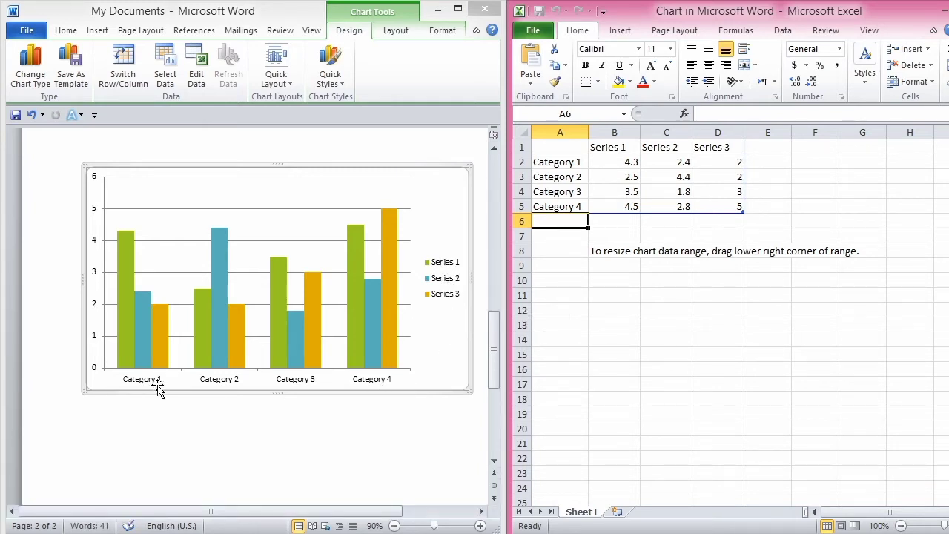
Enter 'Year' as the header in cell A1
left_click(566, 148)
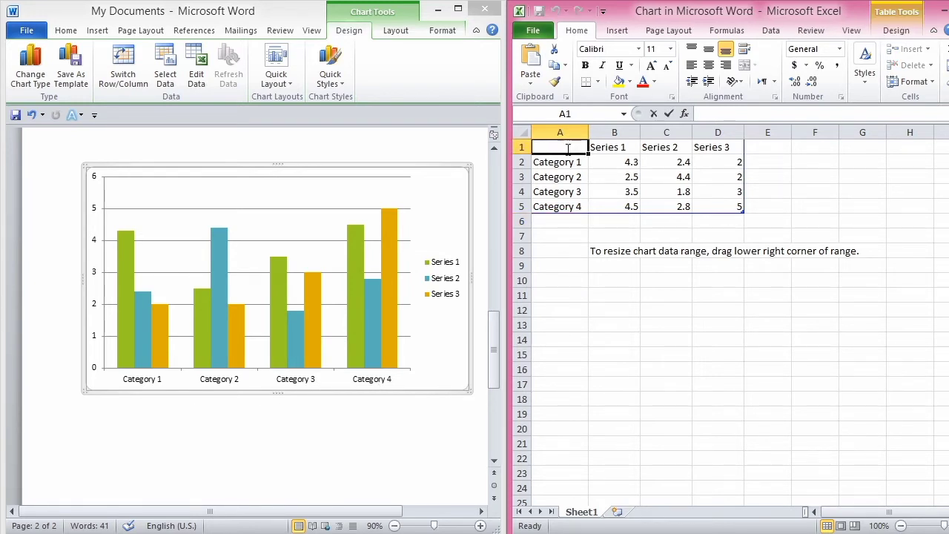
type("Ye")
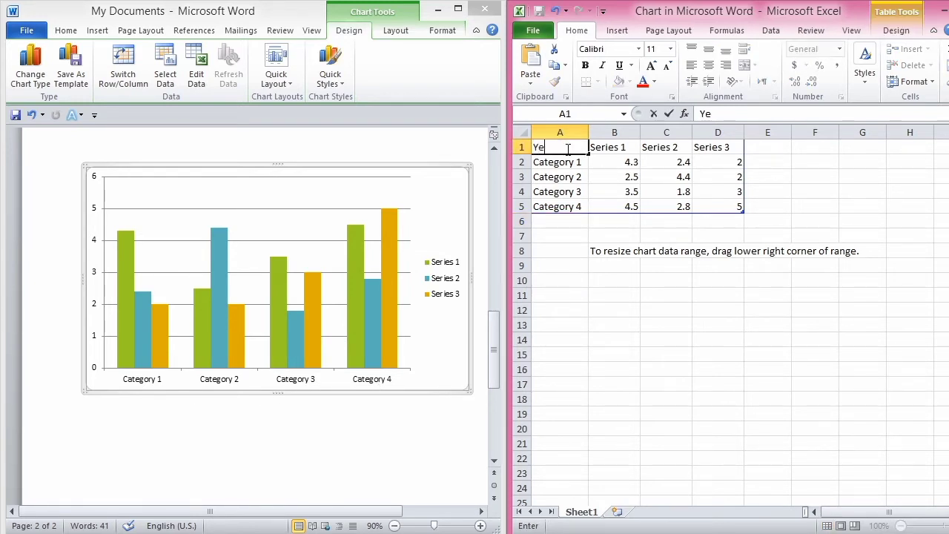
type("ar")
left_click(584, 166)
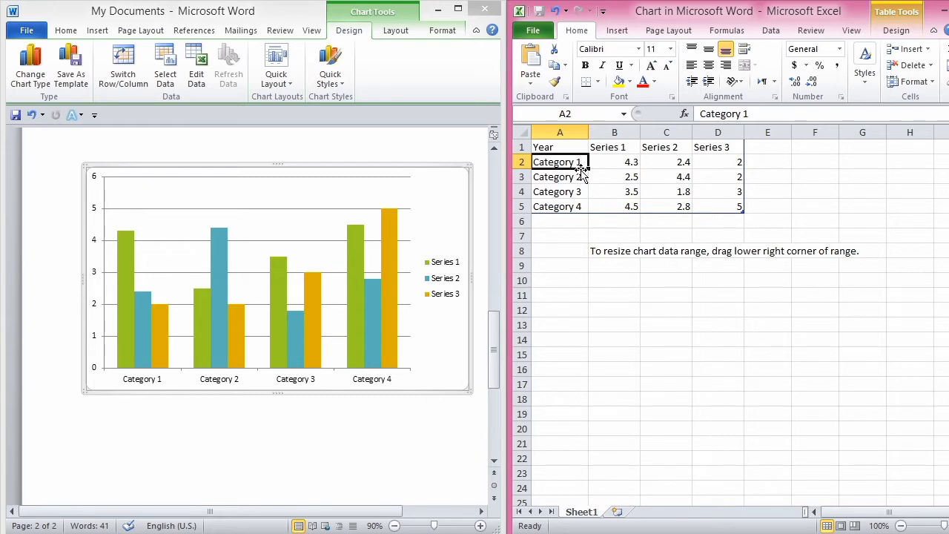
Replace the categories in A2:A5 with 2011, 2012, 2013 and 2014
type("2")
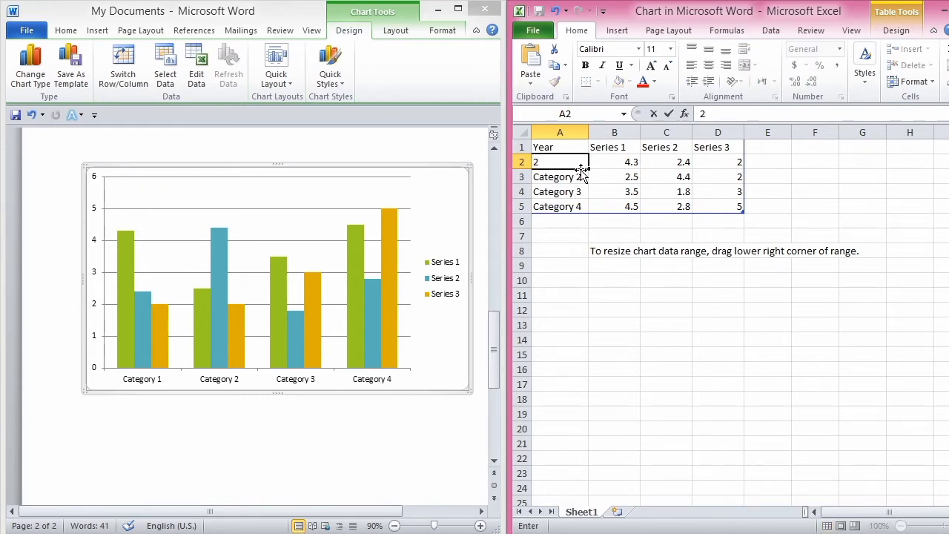
type("011")
key("Return")
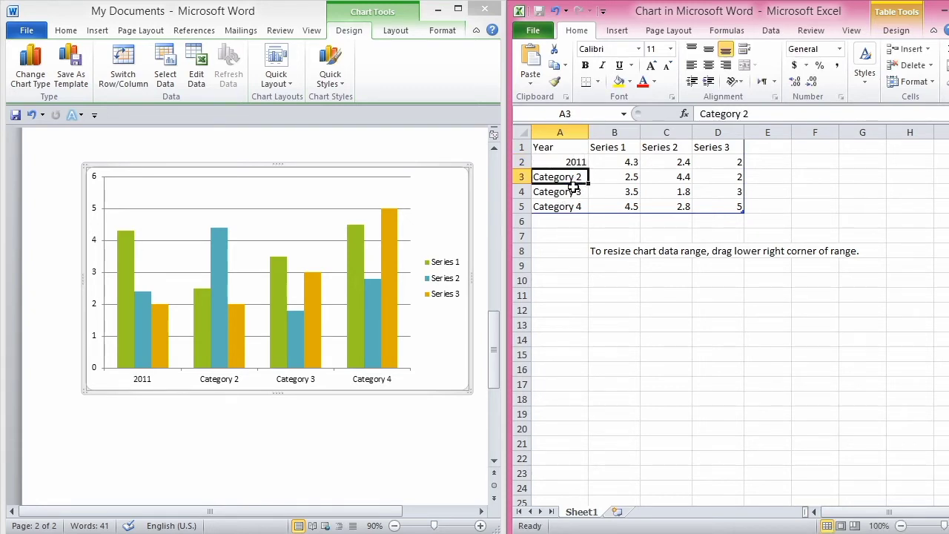
type("2012")
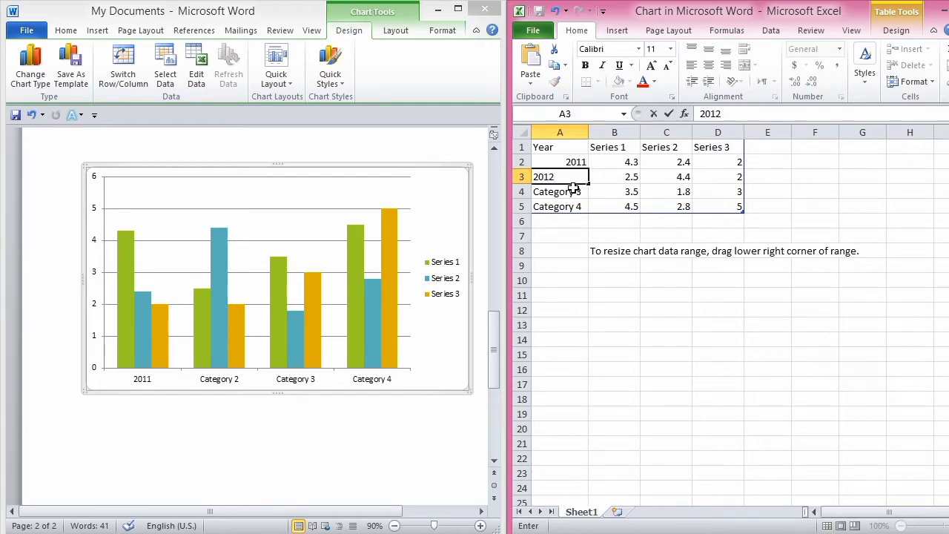
key("Return")
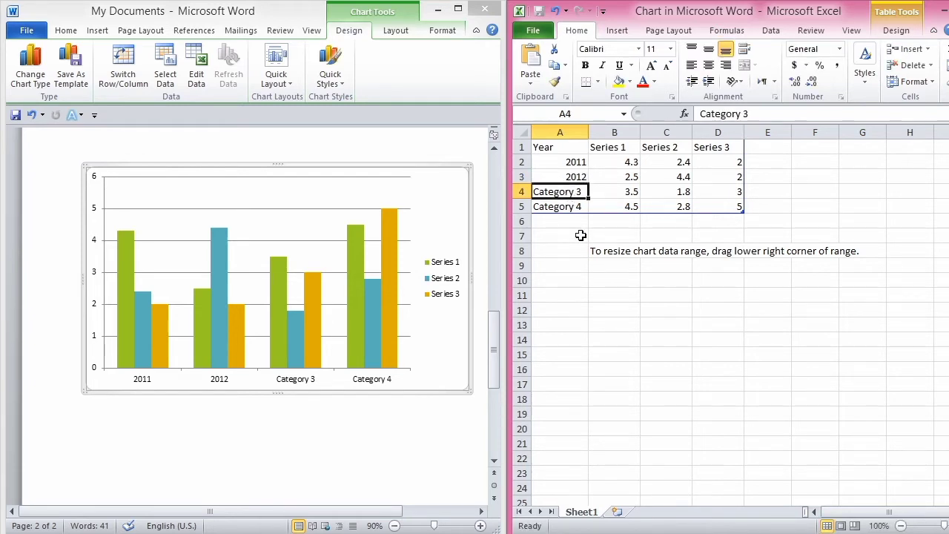
type("2013")
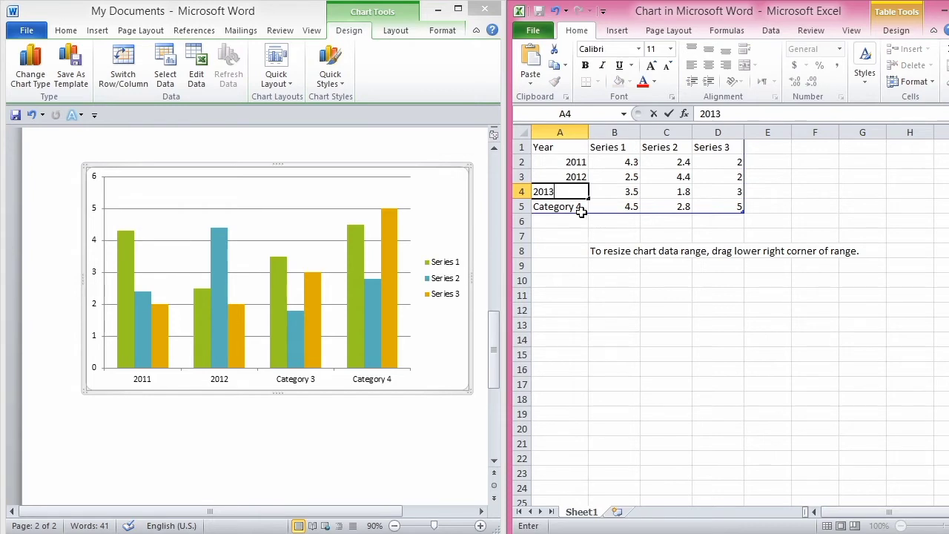
key("Return")
type("2014")
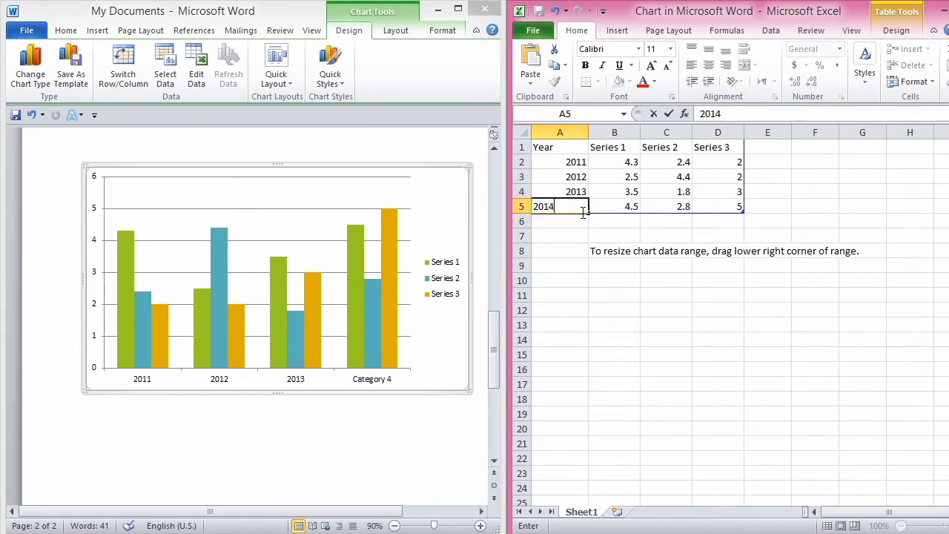
left_click(554, 261)
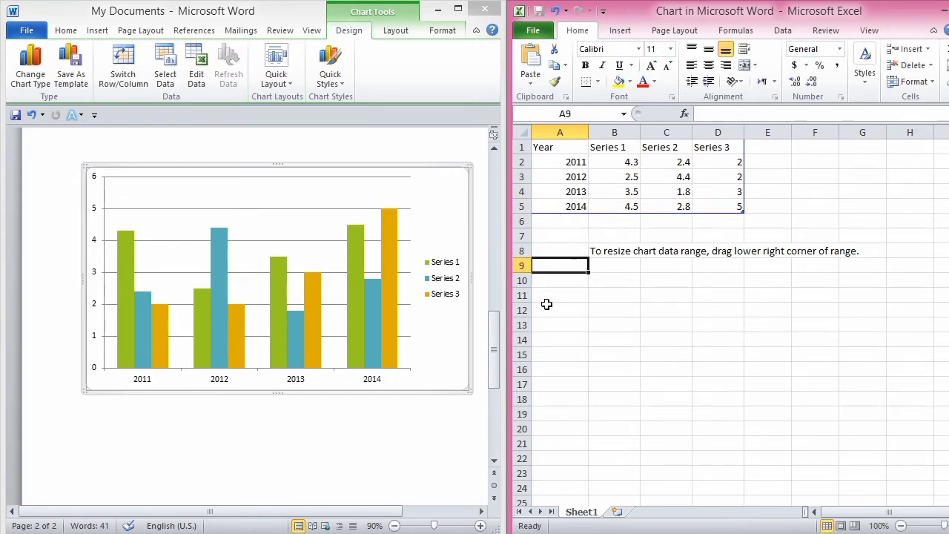
left_click_drag(570, 157, 575, 212)
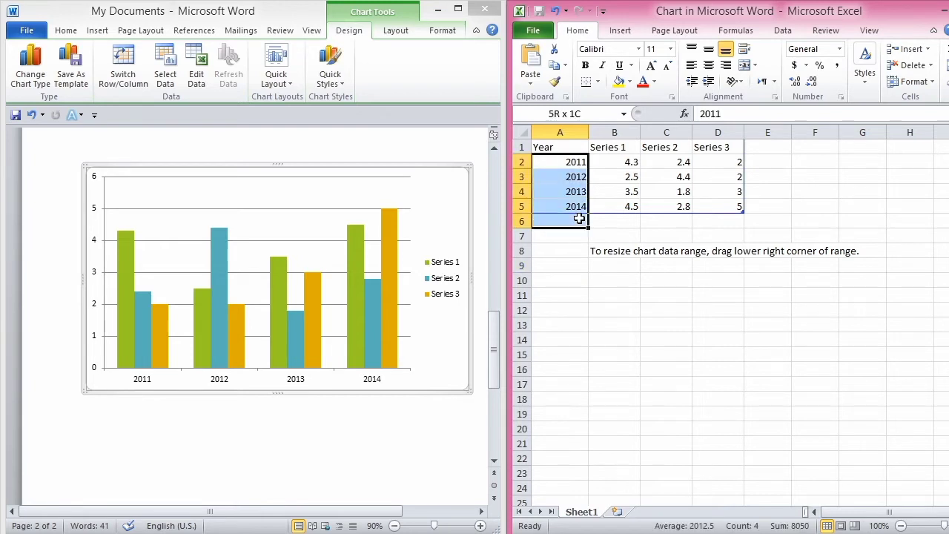
left_click(552, 296)
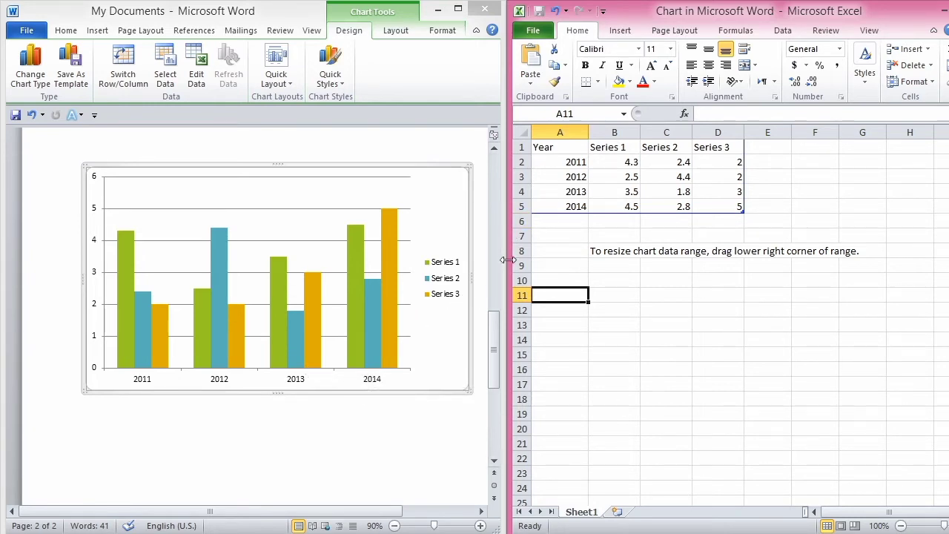
Type three people's names as the series headers in B1, C1 and D1
left_click(600, 147)
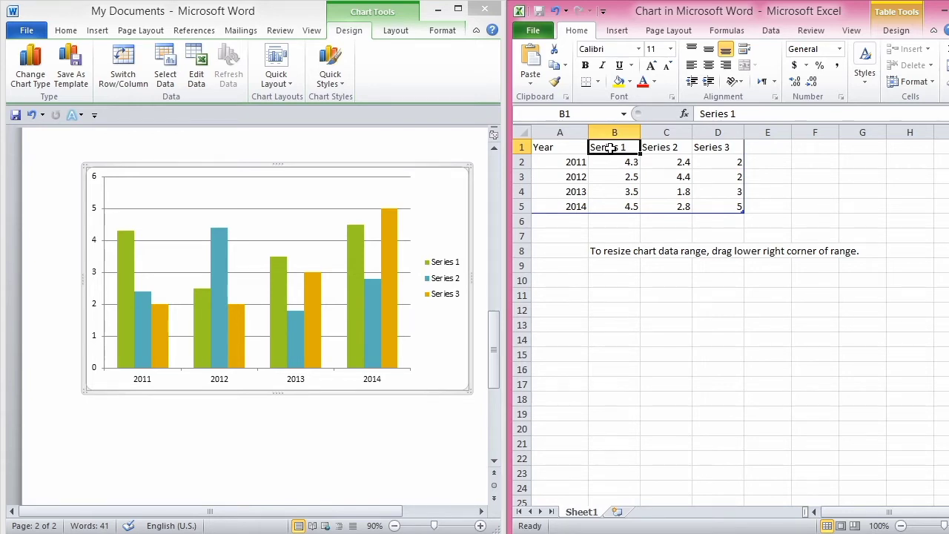
type("nadee")
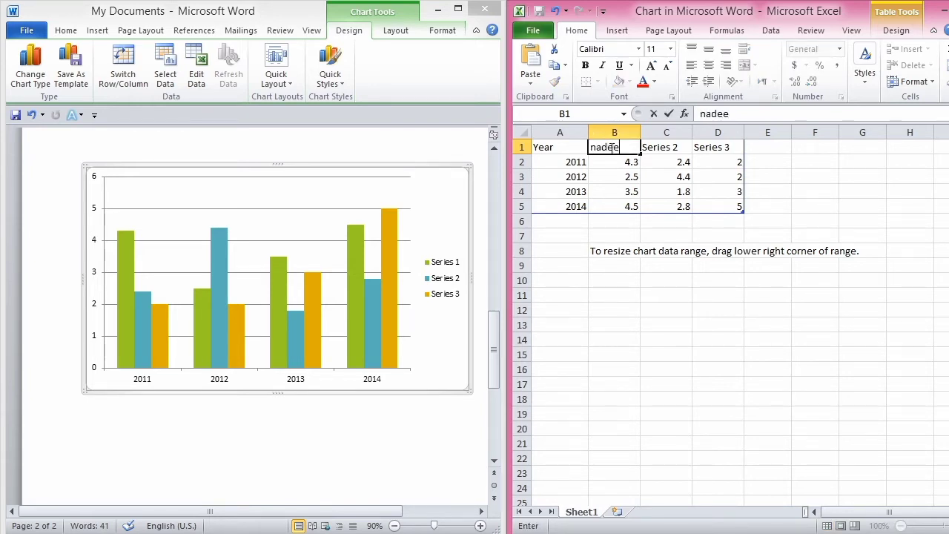
type("m")
left_click(659, 147)
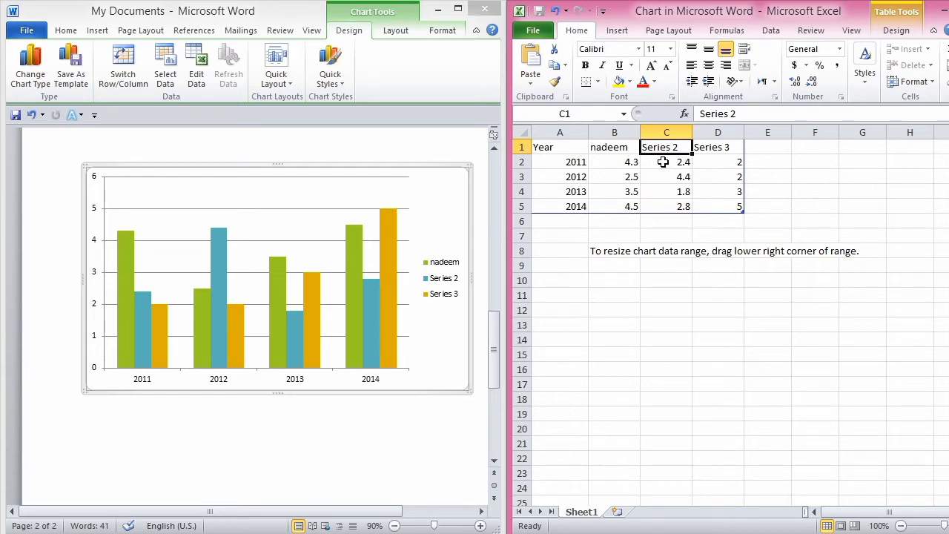
type("Sa")
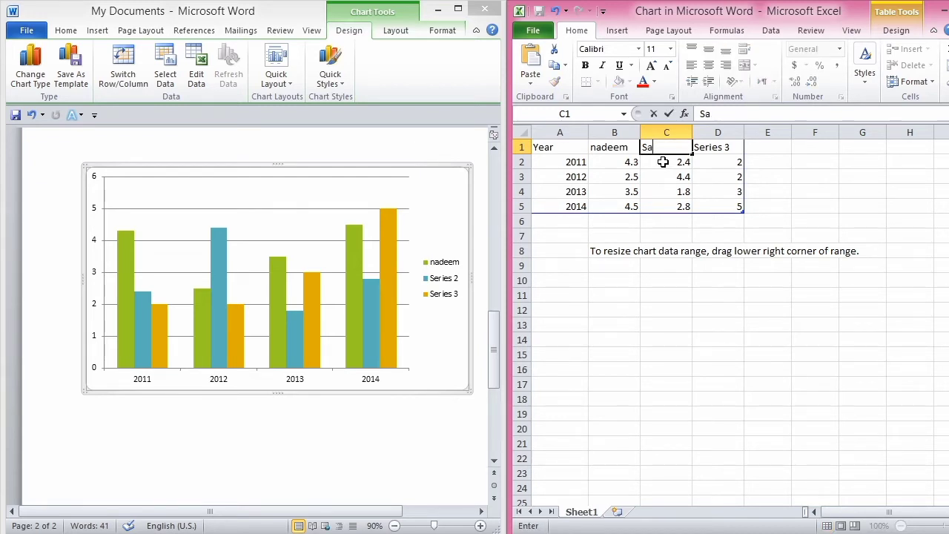
type("leem")
left_click(729, 148)
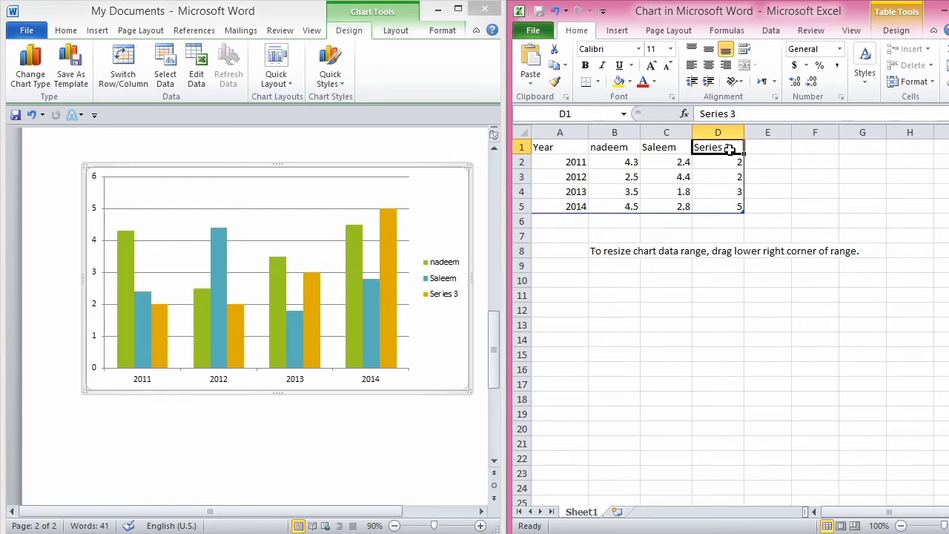
type("Ali")
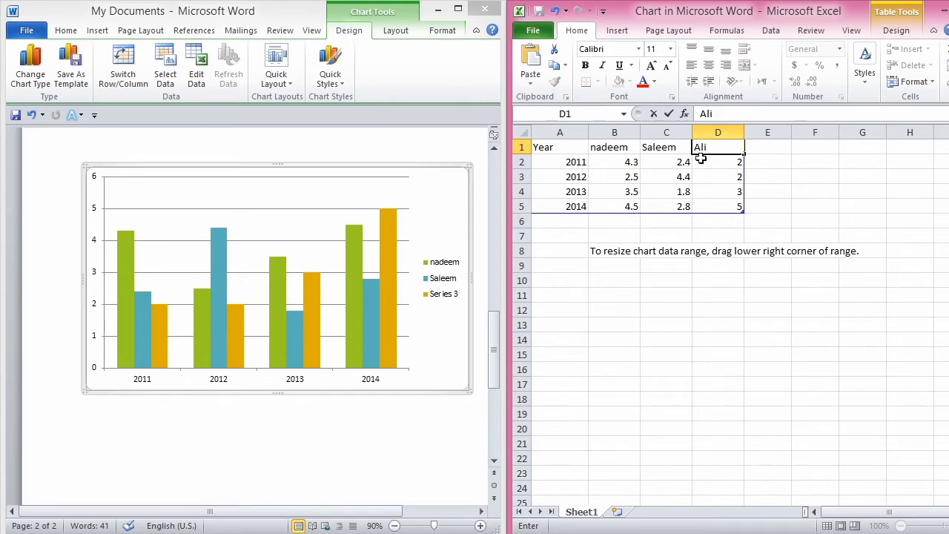
left_click(711, 179)
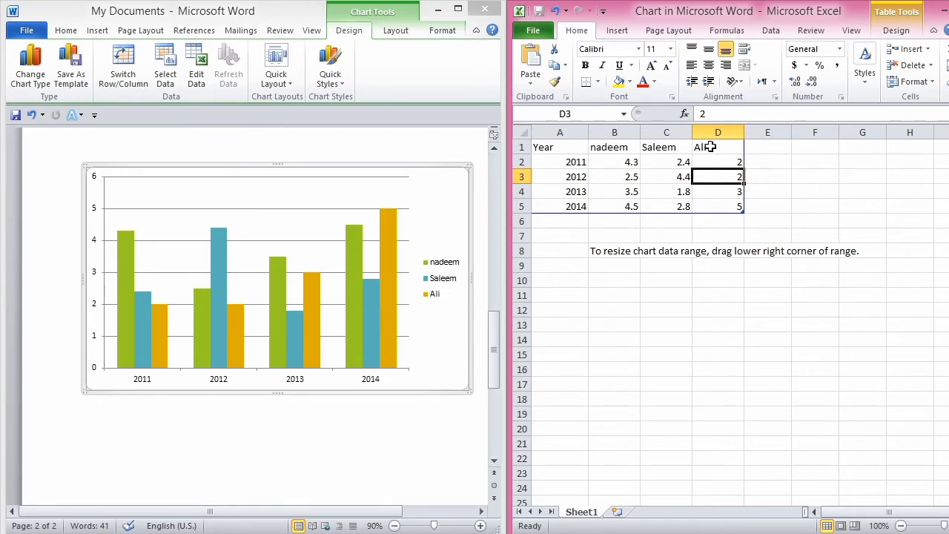
left_click_drag(704, 148, 635, 150)
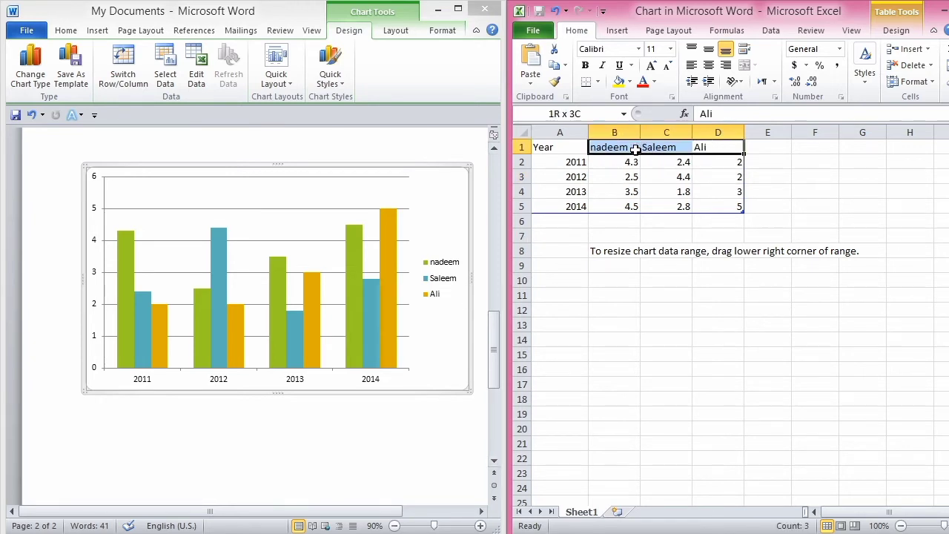
Enter the 2011 values 45, 55 and 41 in B2:D2
left_click(610, 175)
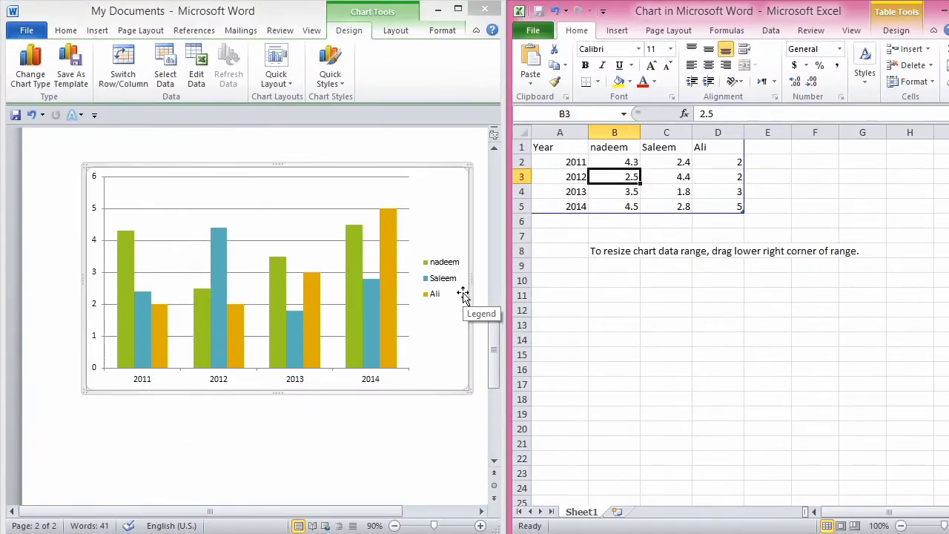
left_click(616, 236)
left_click(624, 178)
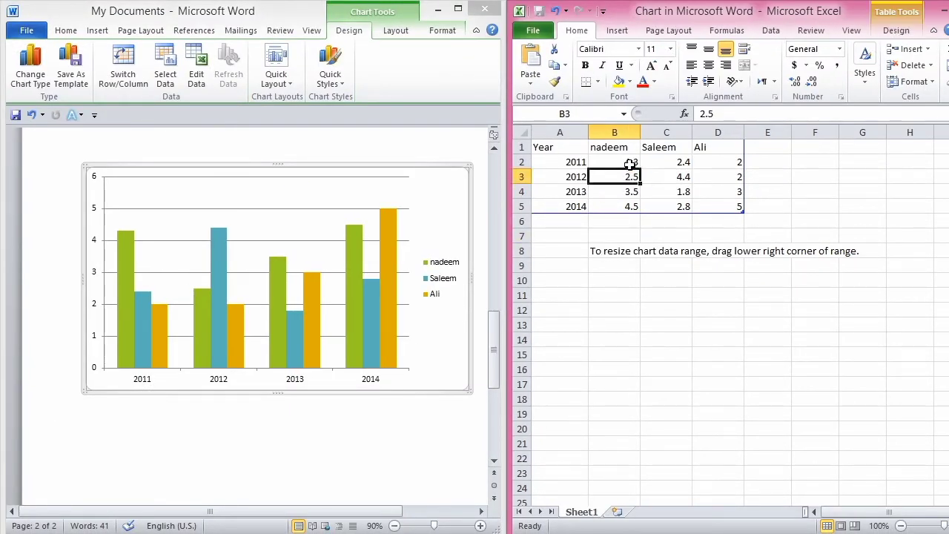
left_click(630, 163)
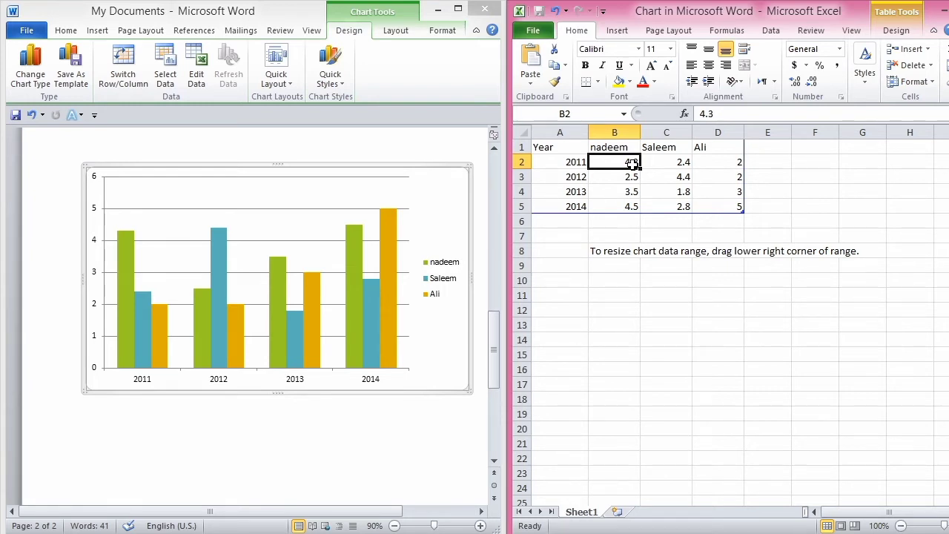
type("4")
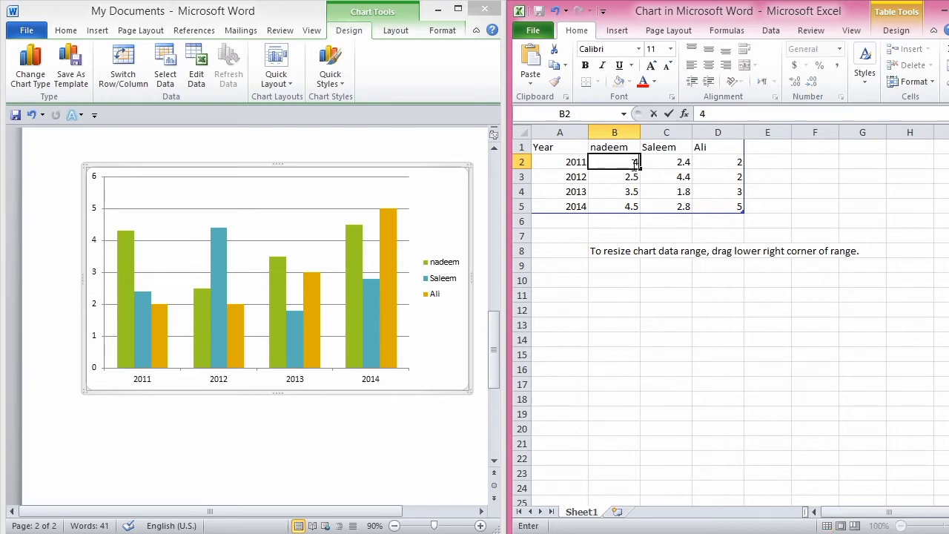
type("5")
left_click(628, 178)
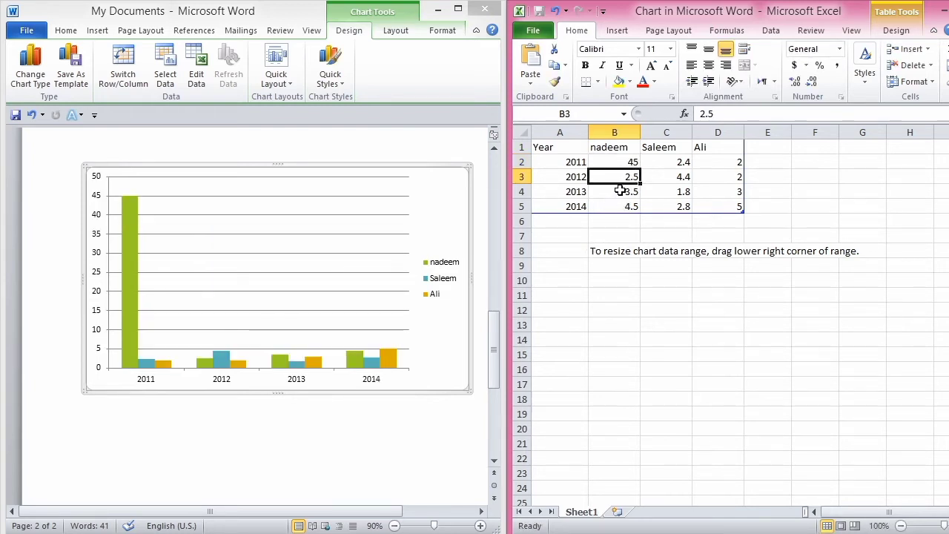
left_click(683, 162)
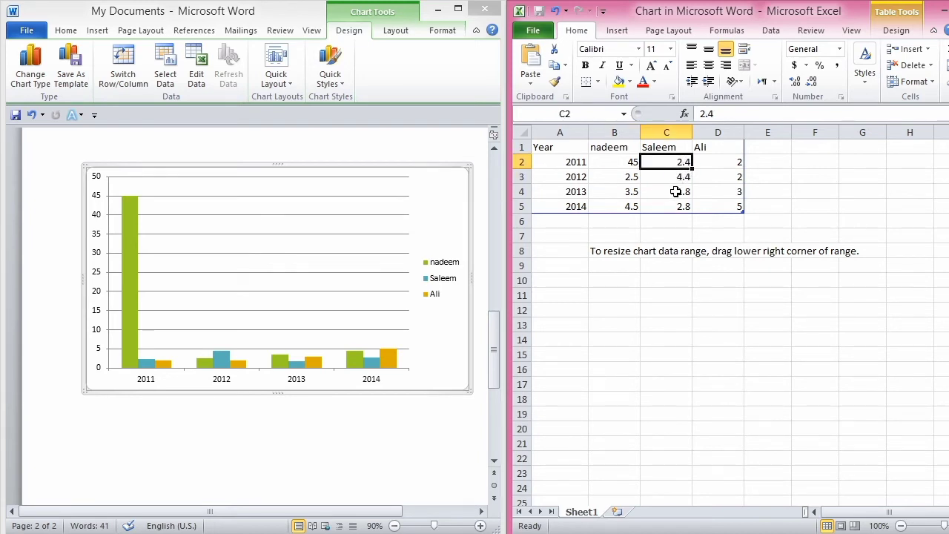
type("55")
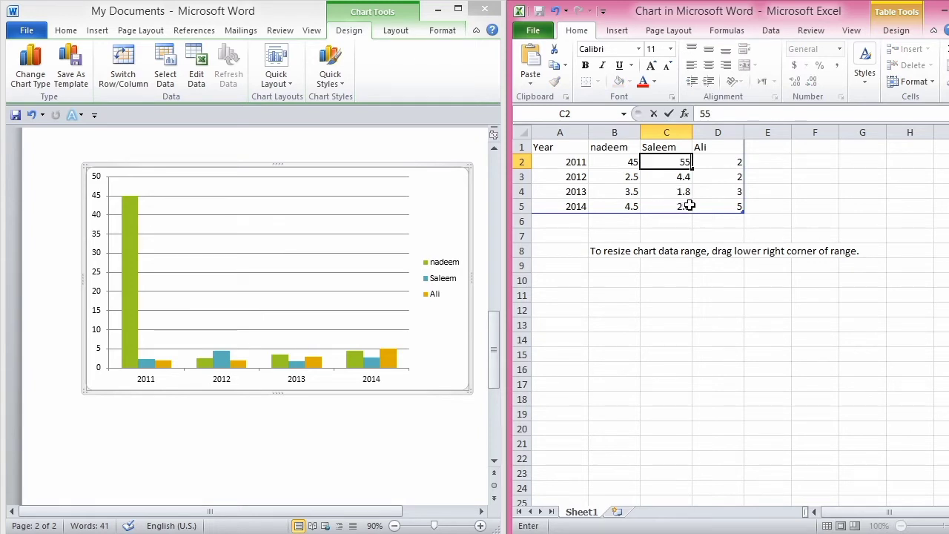
left_click(727, 165)
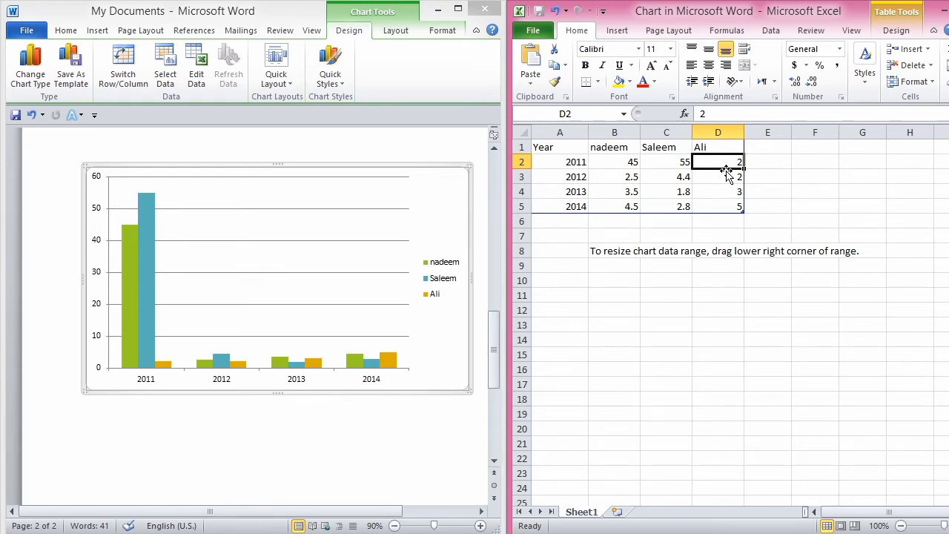
type("41")
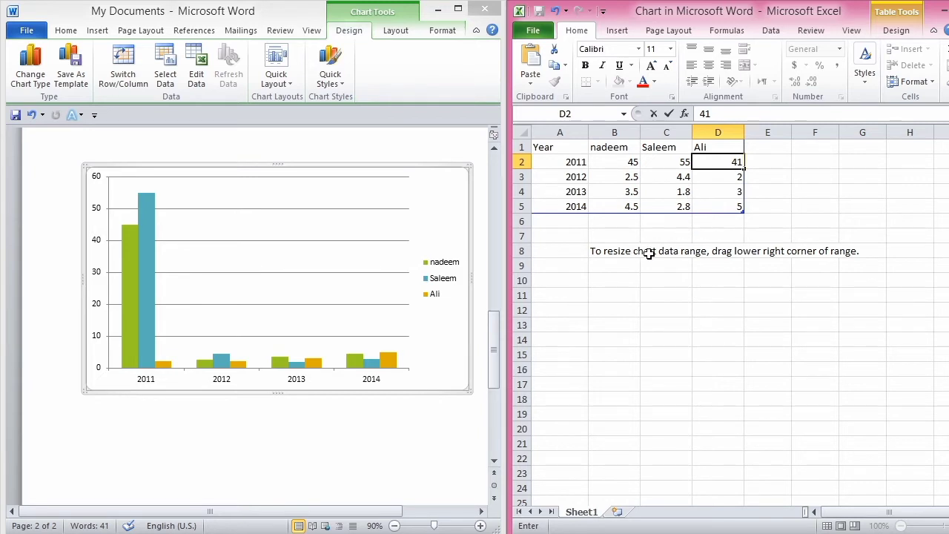
left_click(566, 298)
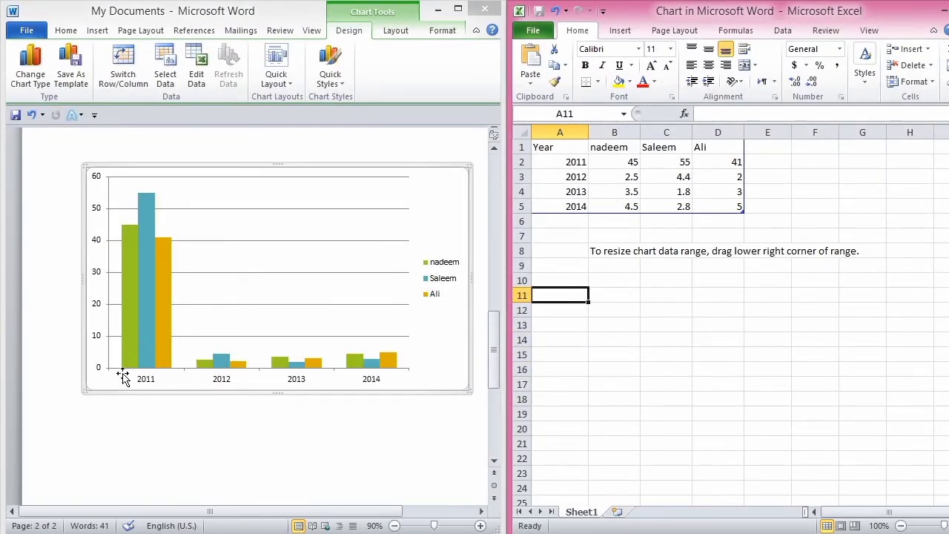
Enter the 2012 values 25, 42 and 33 in B3:D3
mouse_move(128, 355)
mouse_move(165, 261)
left_click(619, 180)
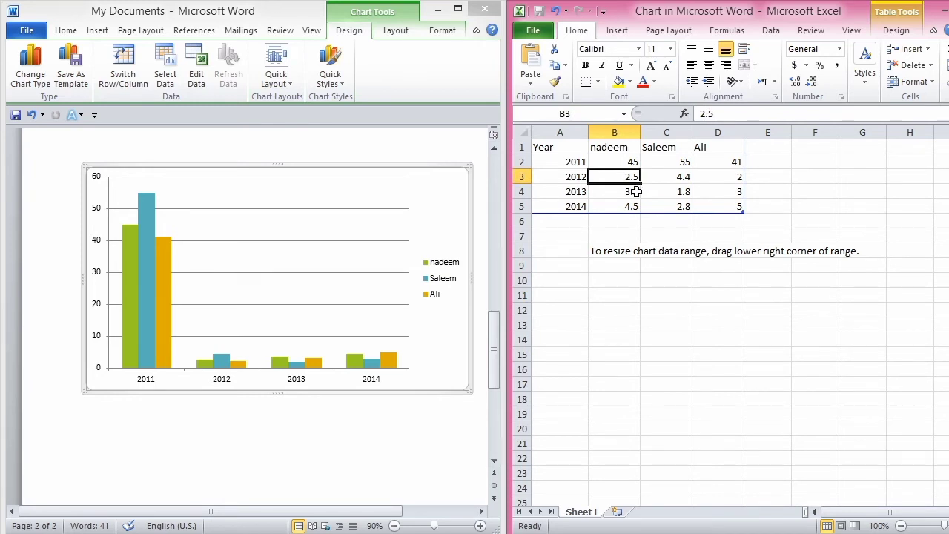
type("25")
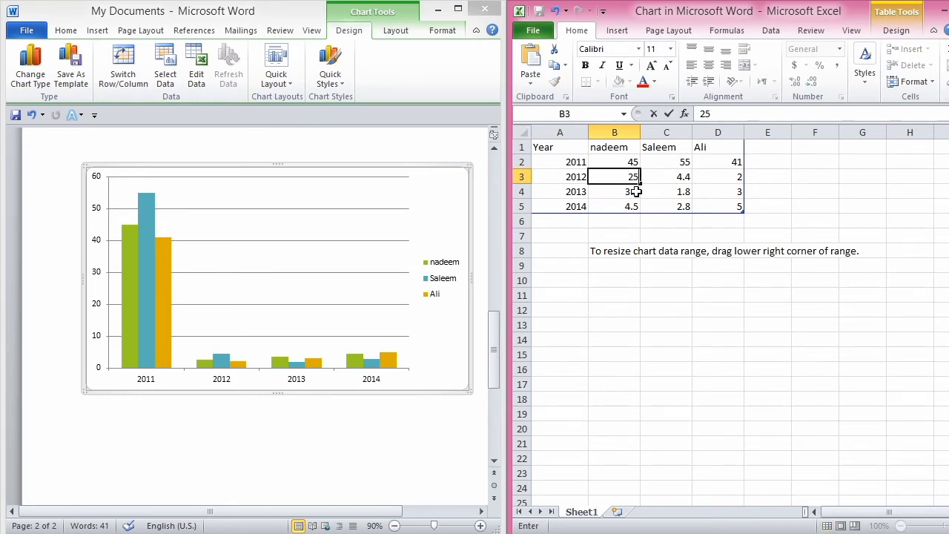
left_click(682, 178)
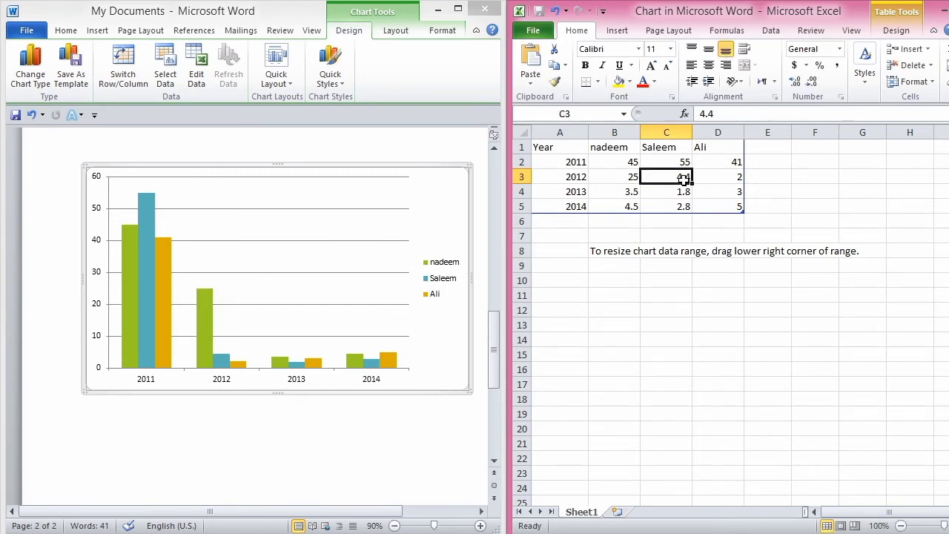
type("4")
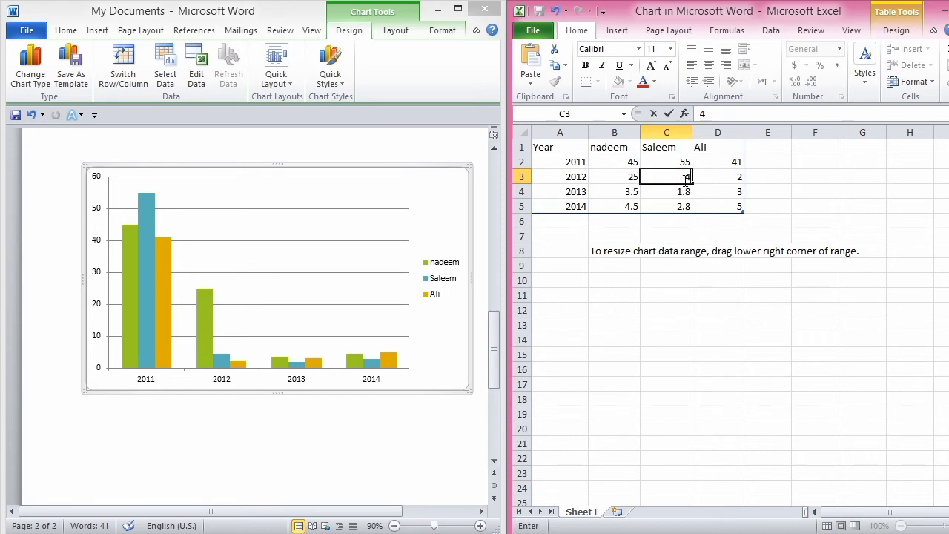
type("2")
left_click(723, 183)
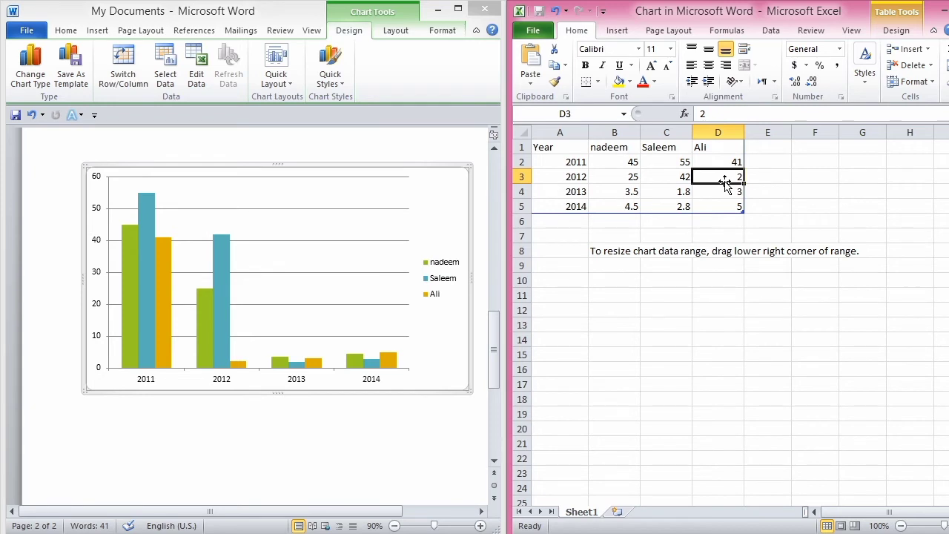
type("33")
left_click(662, 221)
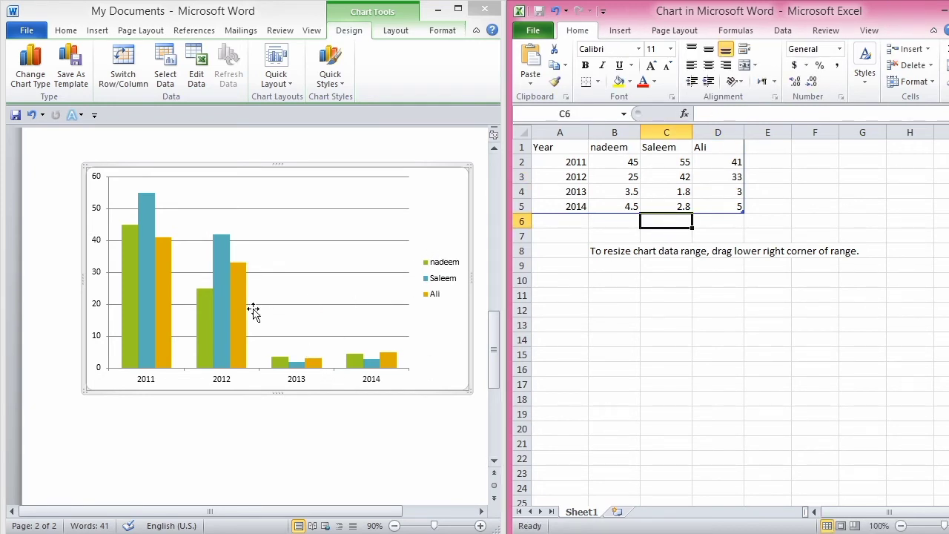
mouse_move(230, 347)
Enter the 2013 values 55, 37 and 45 in B4:D4
left_click(621, 192)
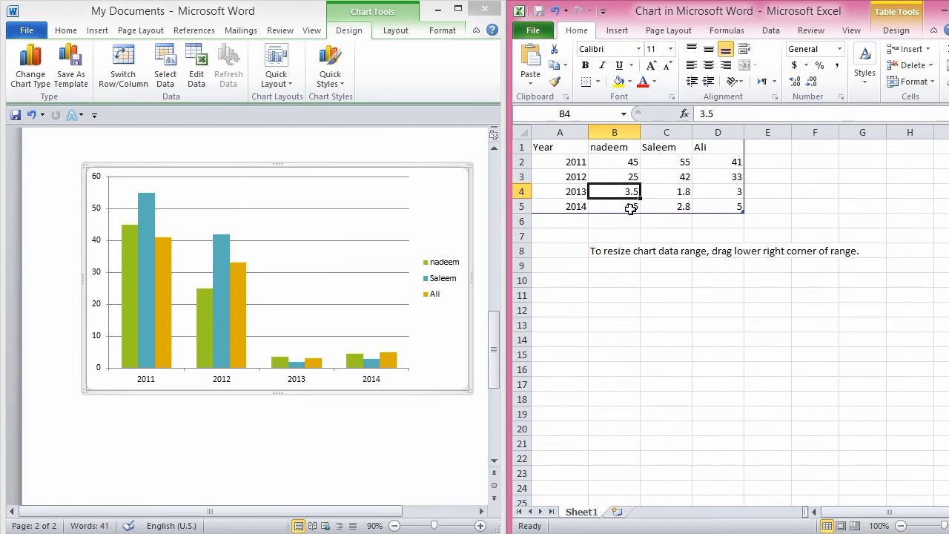
type("55")
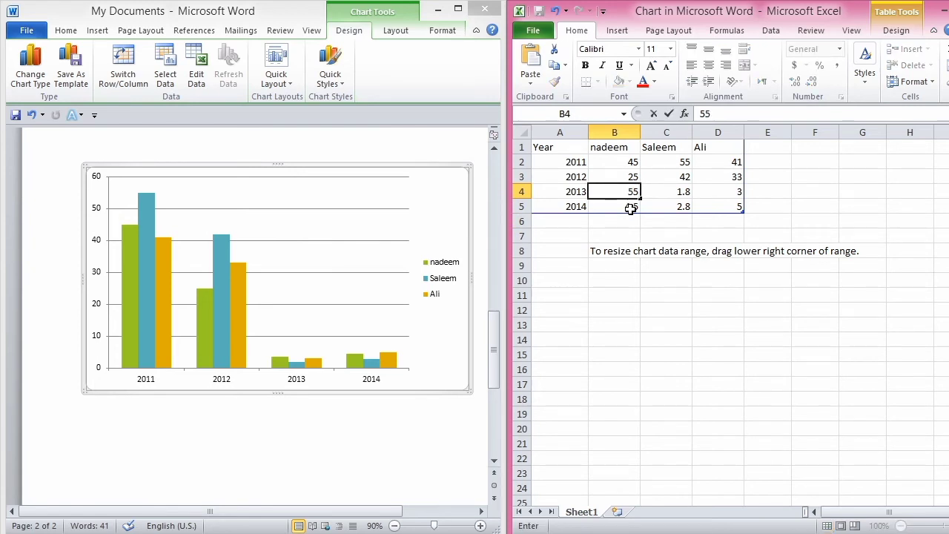
left_click(684, 194)
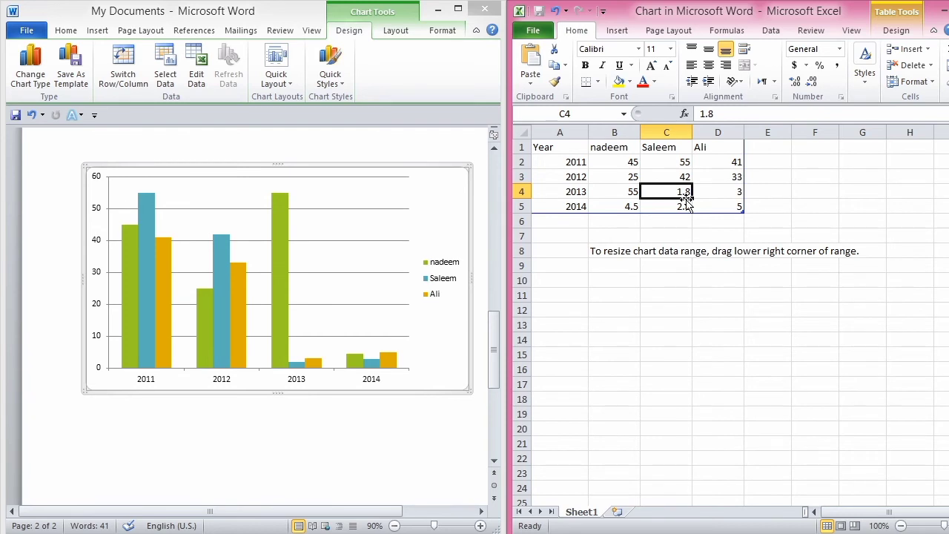
type("37")
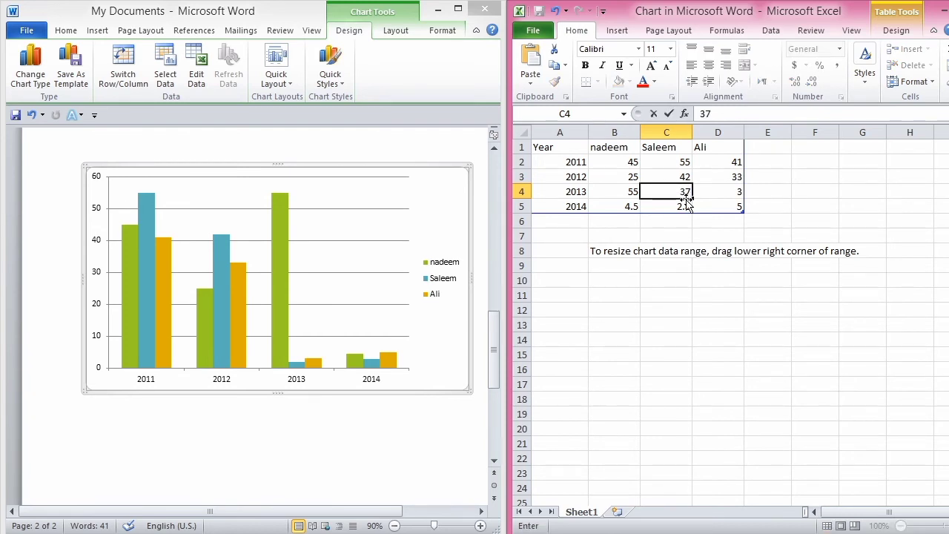
left_click(738, 187)
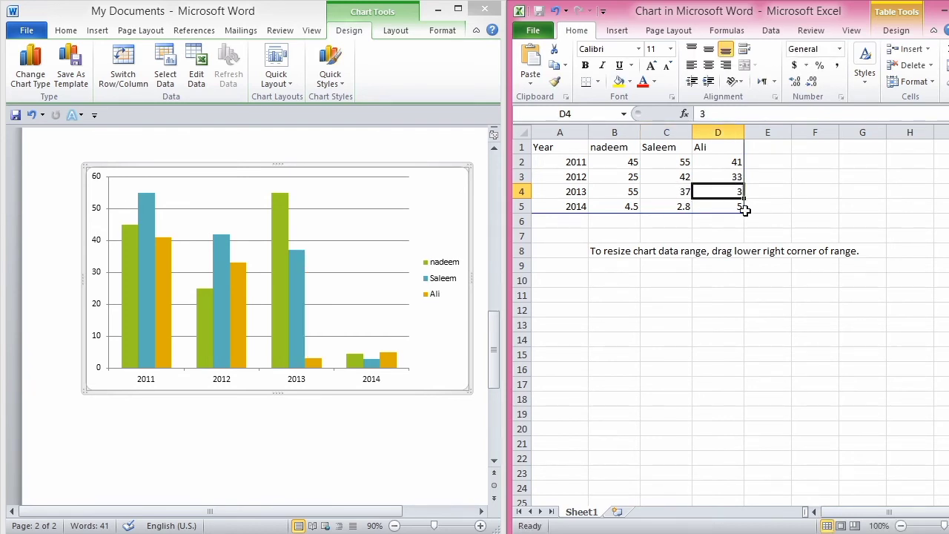
type("45")
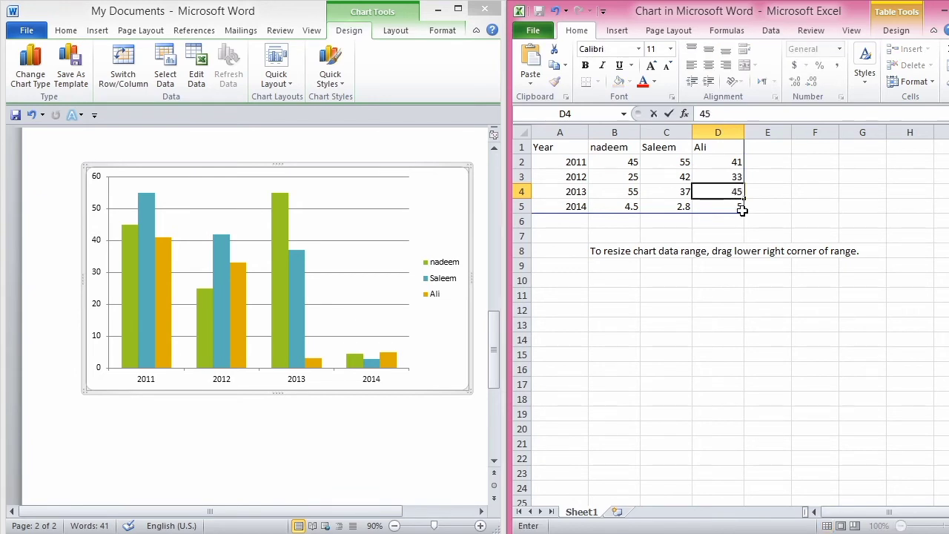
left_click(719, 231)
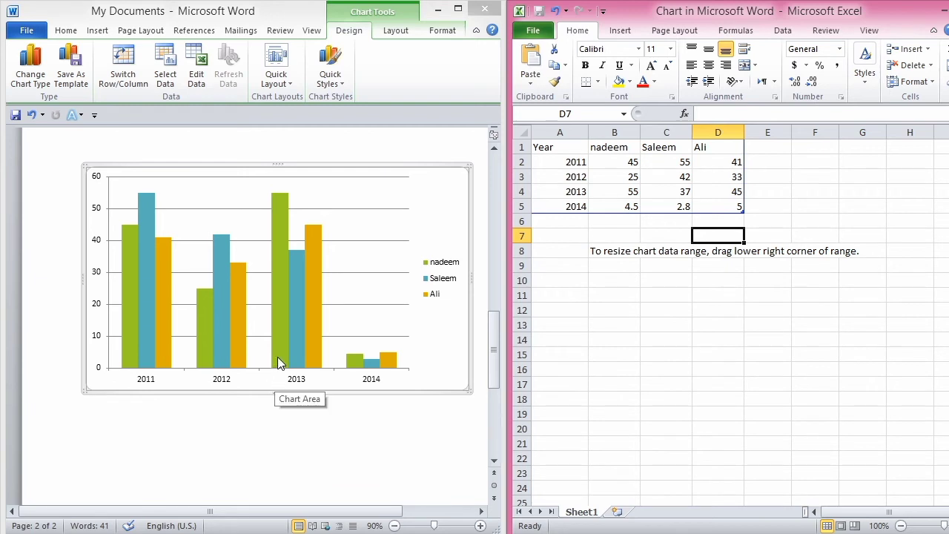
Enter the 2014 values 35, 24 and 7 in B5:D5
mouse_move(282, 214)
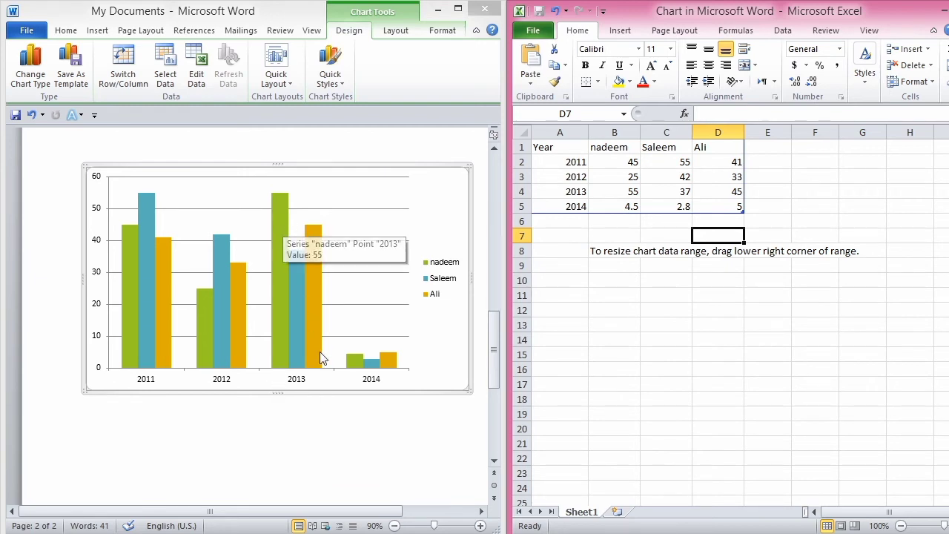
mouse_move(299, 260)
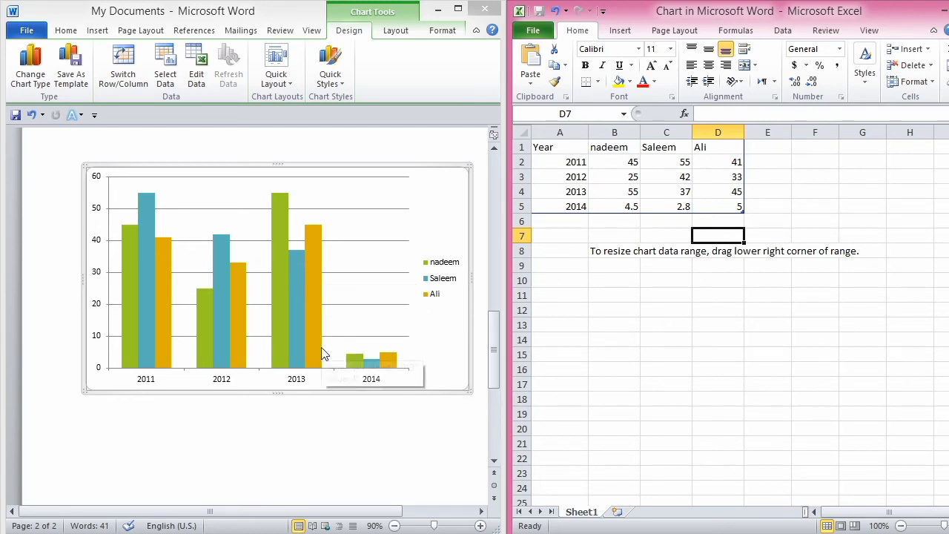
mouse_move(321, 335)
left_click(619, 206)
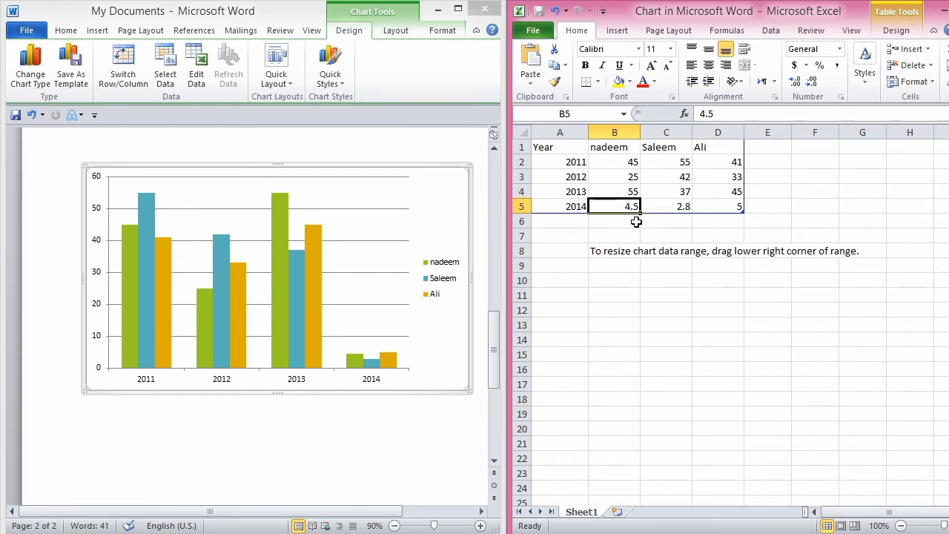
type("35")
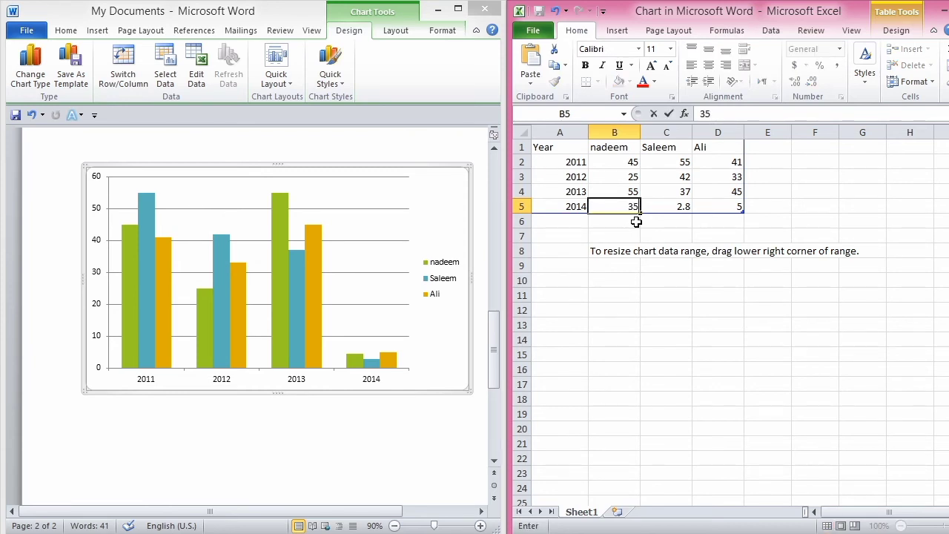
left_click(678, 208)
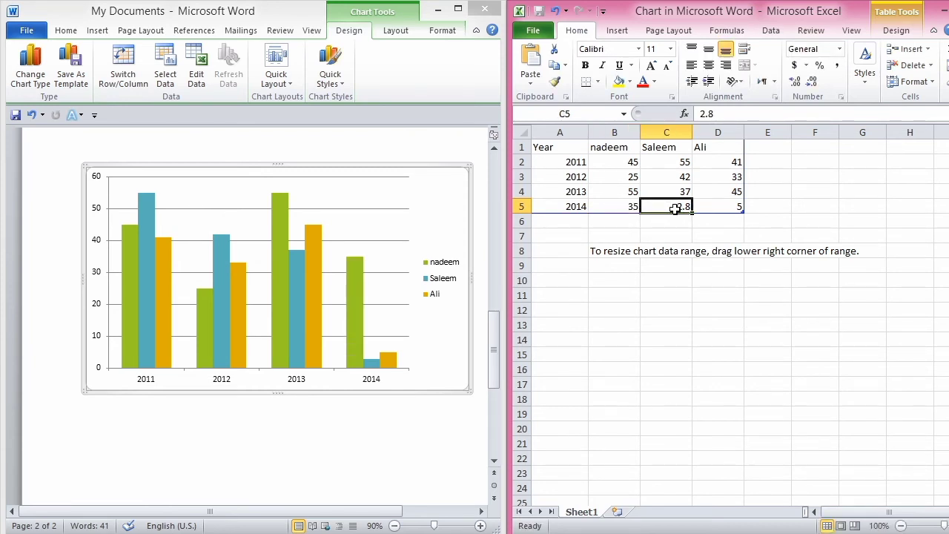
type("24")
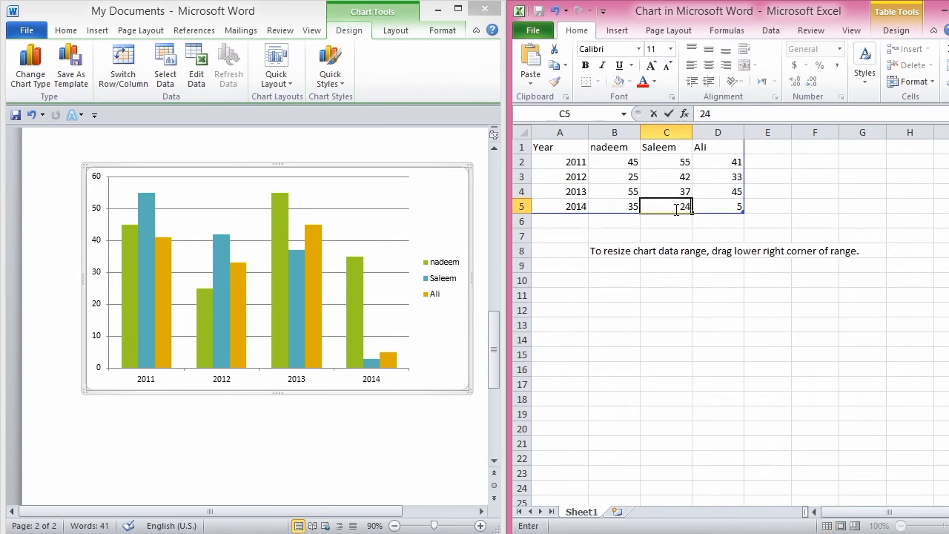
left_click(716, 205)
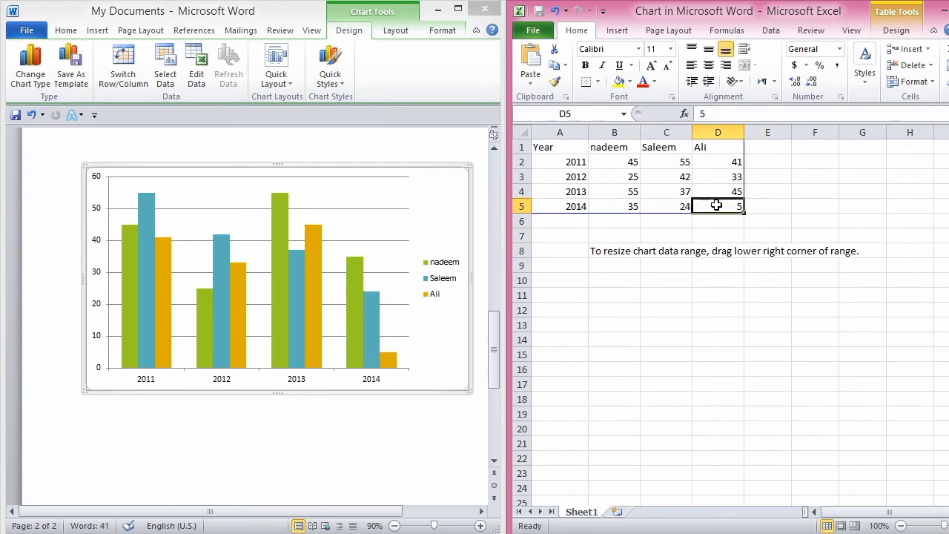
type("7")
left_click(750, 234)
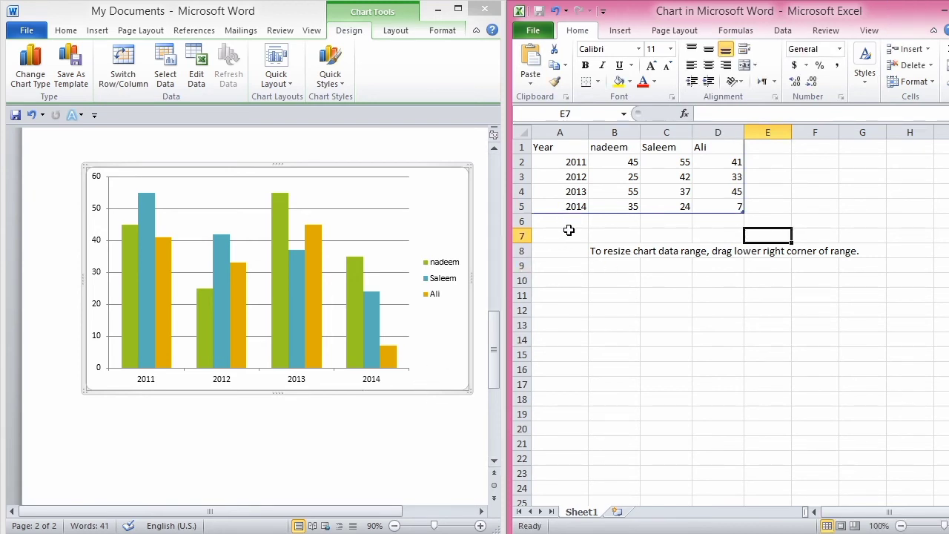
left_click_drag(639, 206, 716, 202)
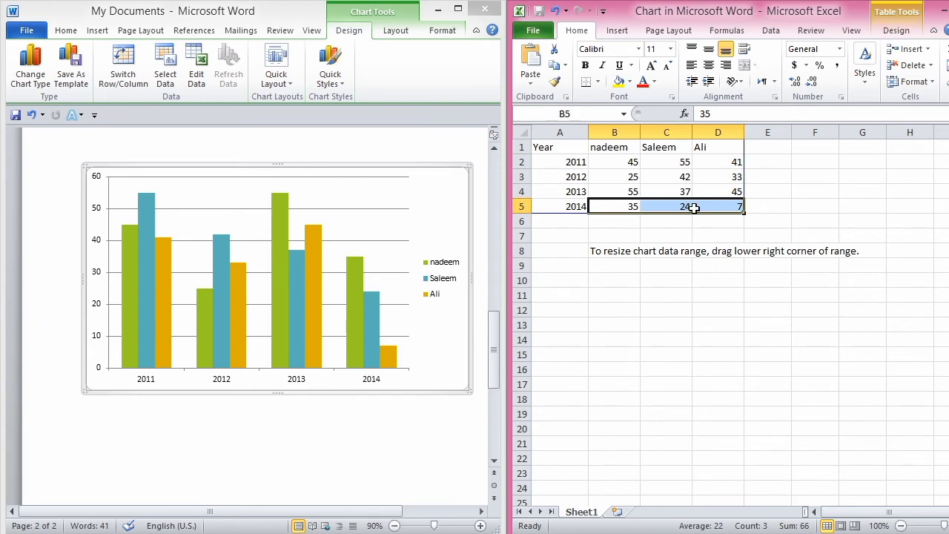
mouse_move(363, 332)
Close the Excel sheet and apply the chart layout with data labels and bottom legend
key("alt+F4")
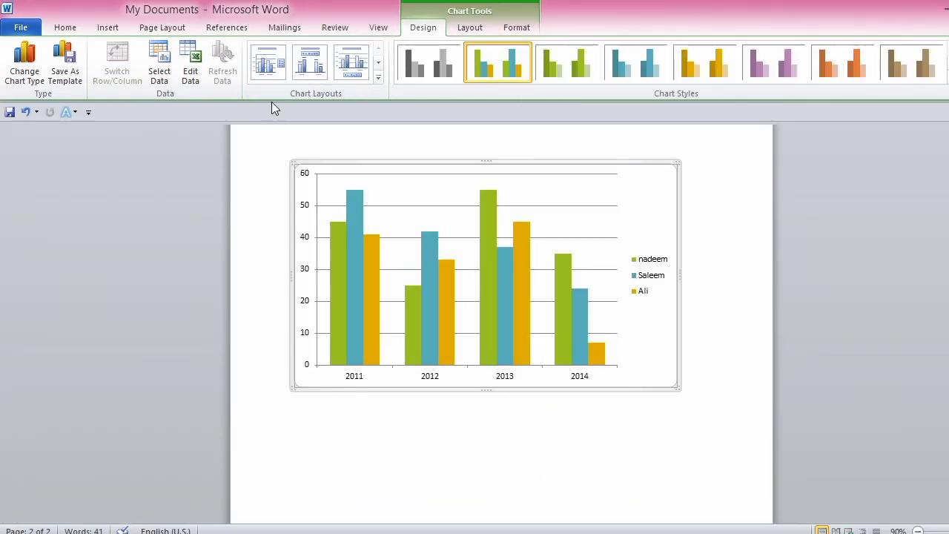
left_click(481, 234)
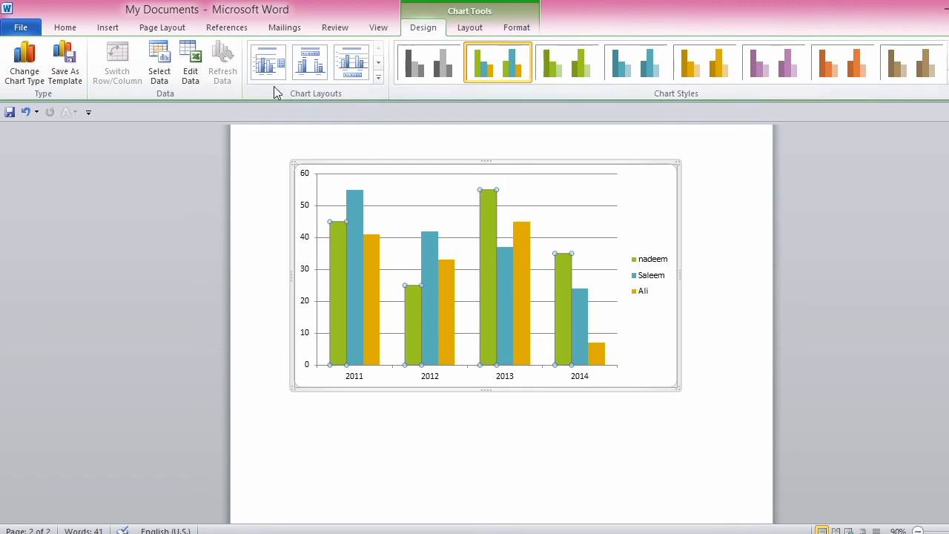
left_click(378, 62)
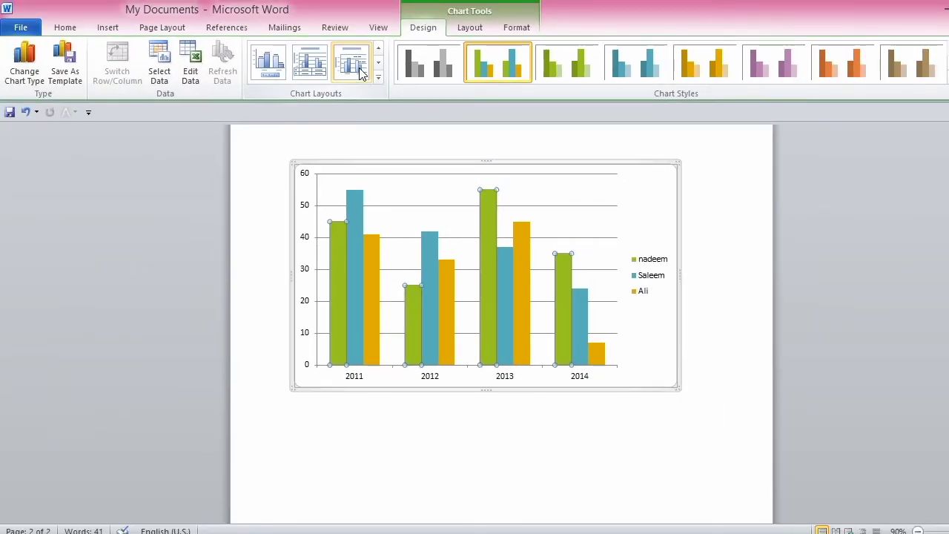
left_click(361, 72)
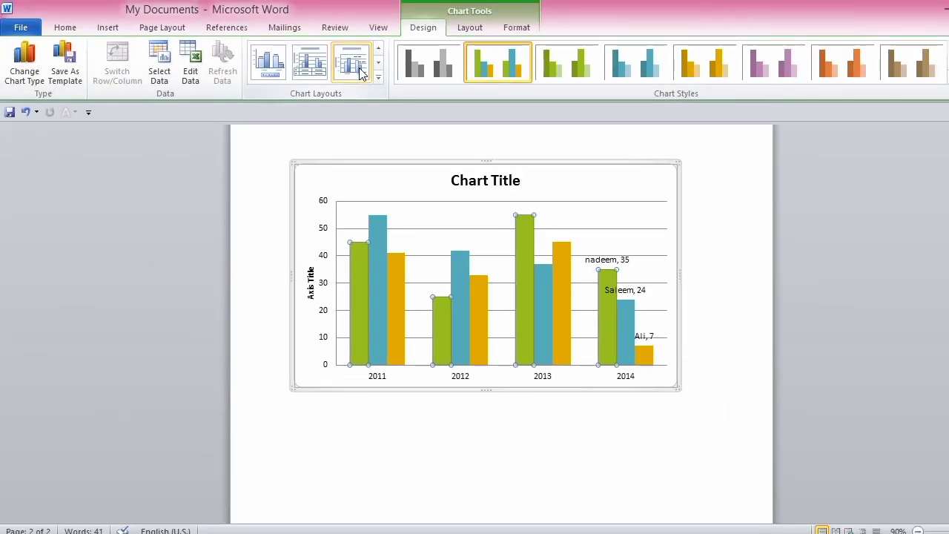
left_click(378, 62)
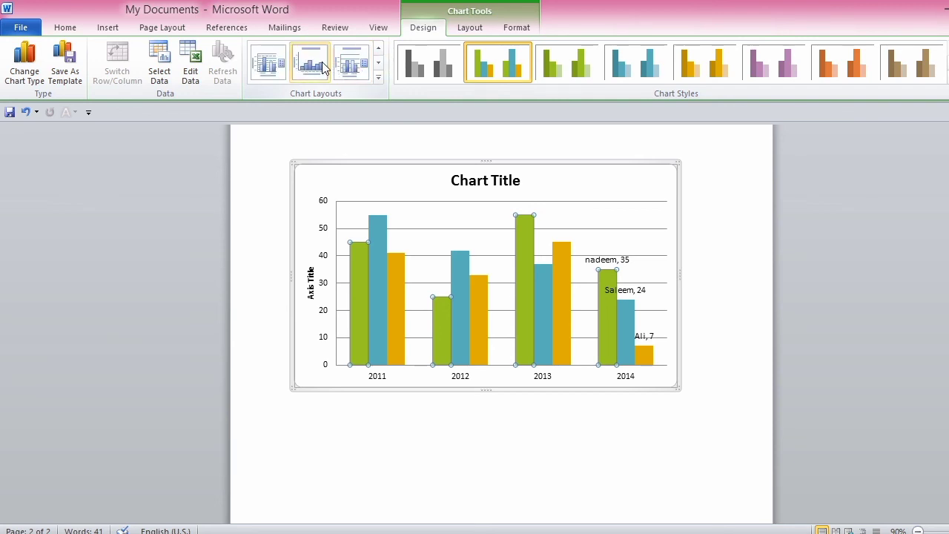
left_click(319, 64)
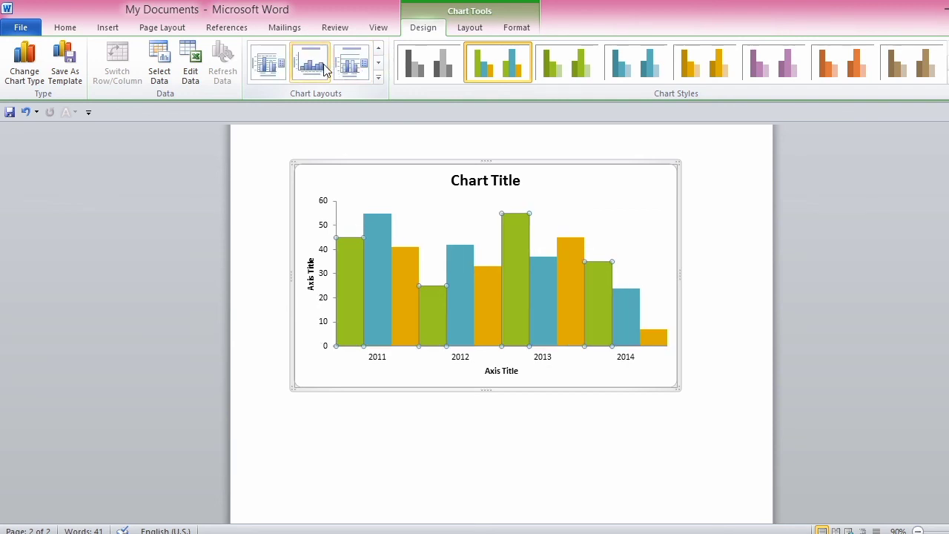
left_click(378, 68)
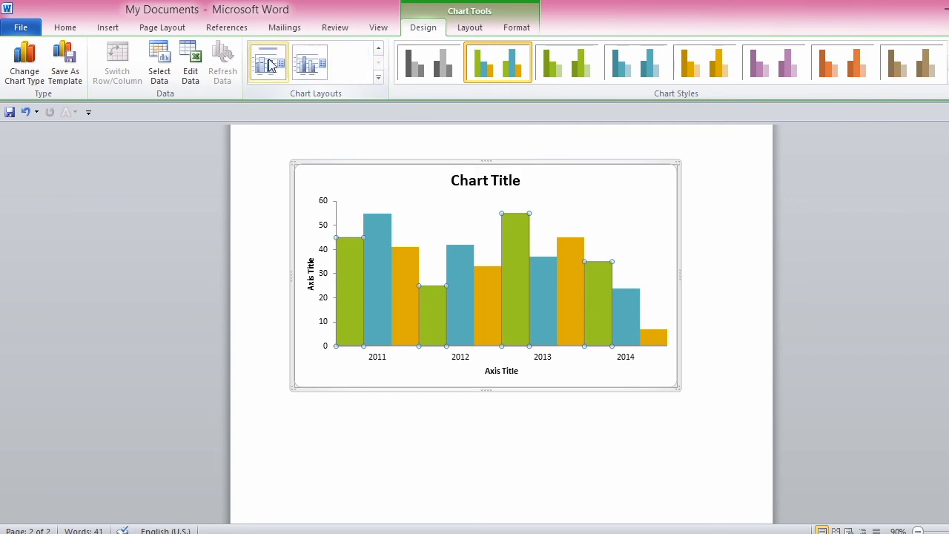
left_click(271, 65)
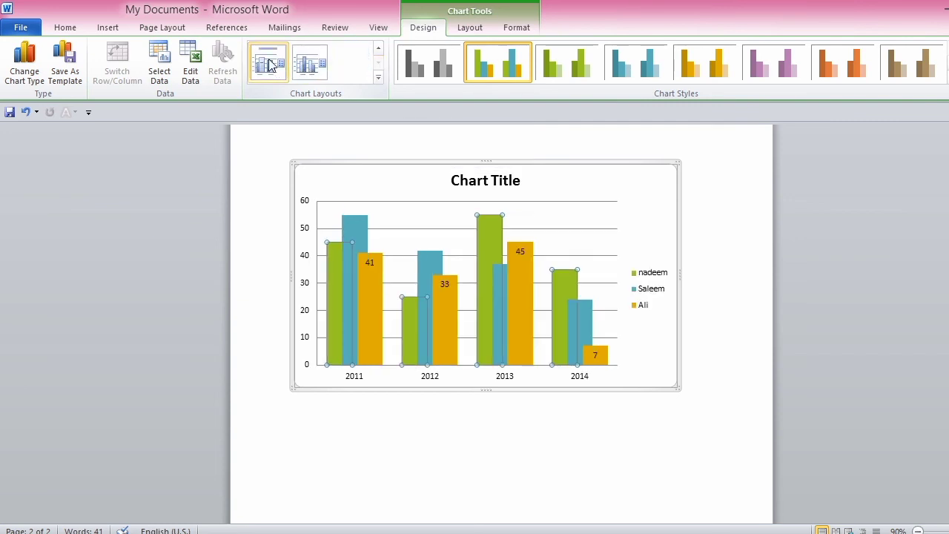
left_click(378, 52)
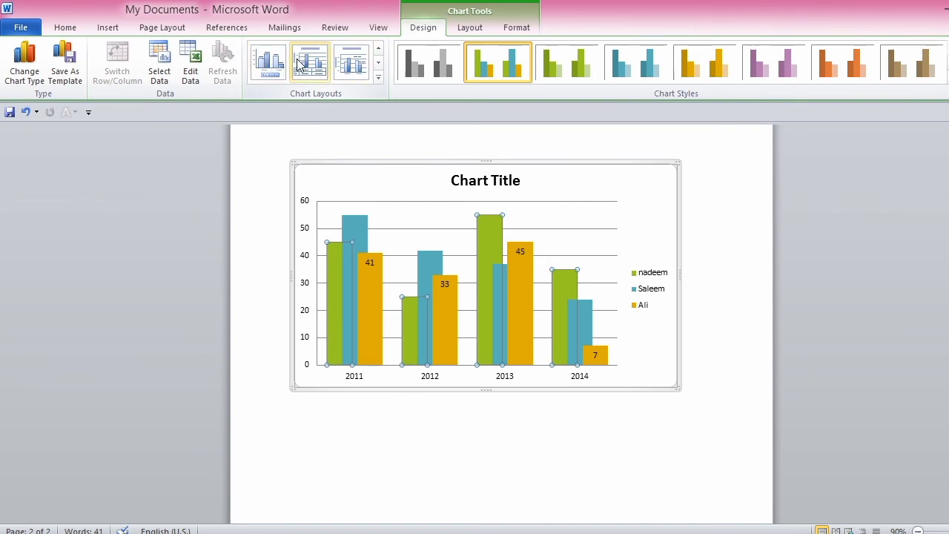
left_click(269, 63)
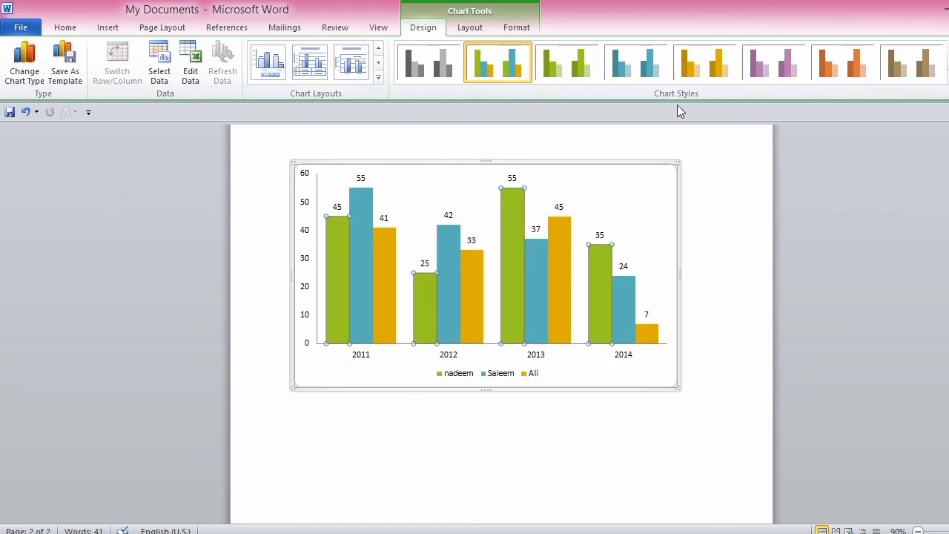
Apply the purple-shaded chart style after trying grayscale, green, teal and gold styles
left_click(434, 72)
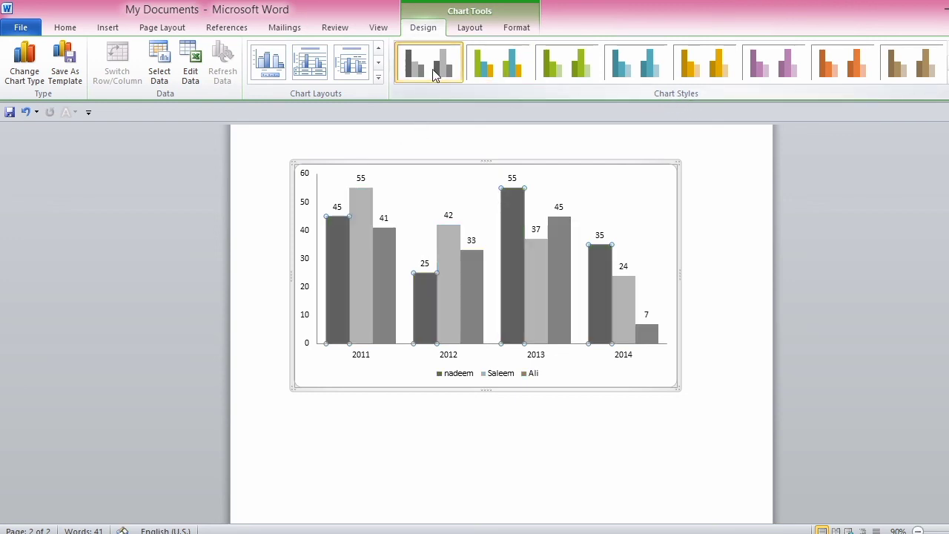
left_click(489, 74)
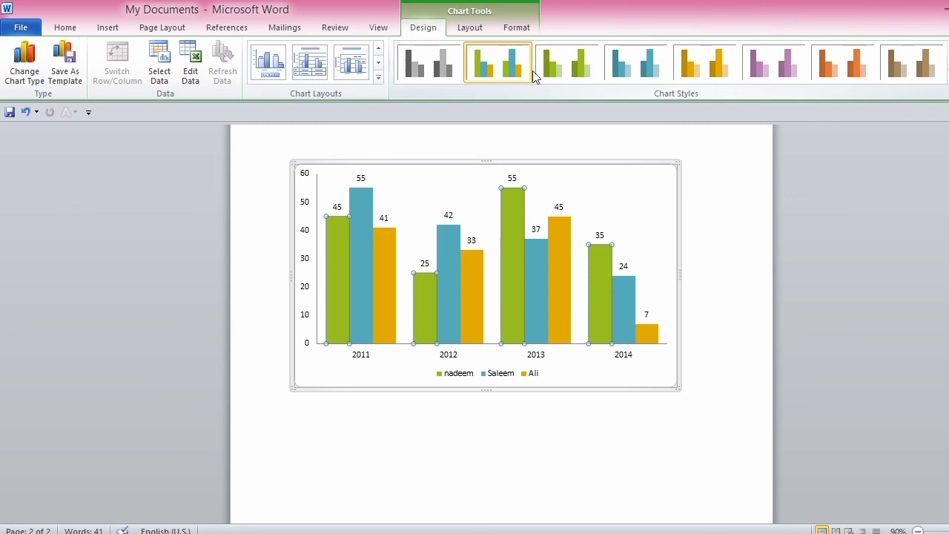
left_click(555, 66)
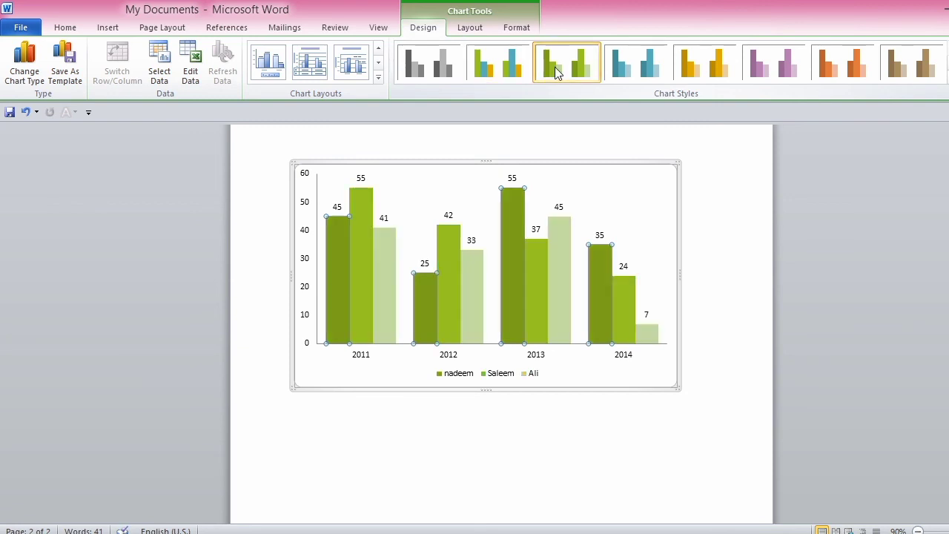
left_click(638, 77)
left_click(706, 73)
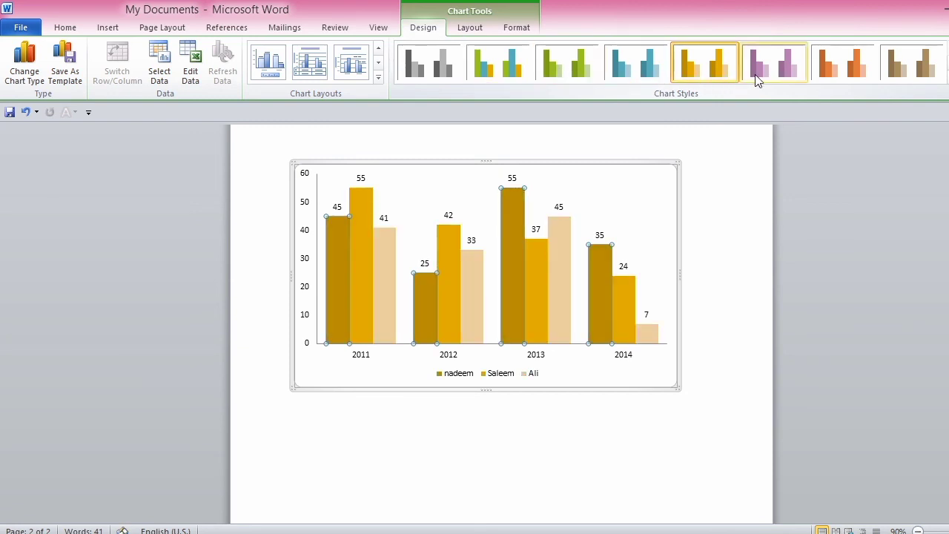
left_click(762, 74)
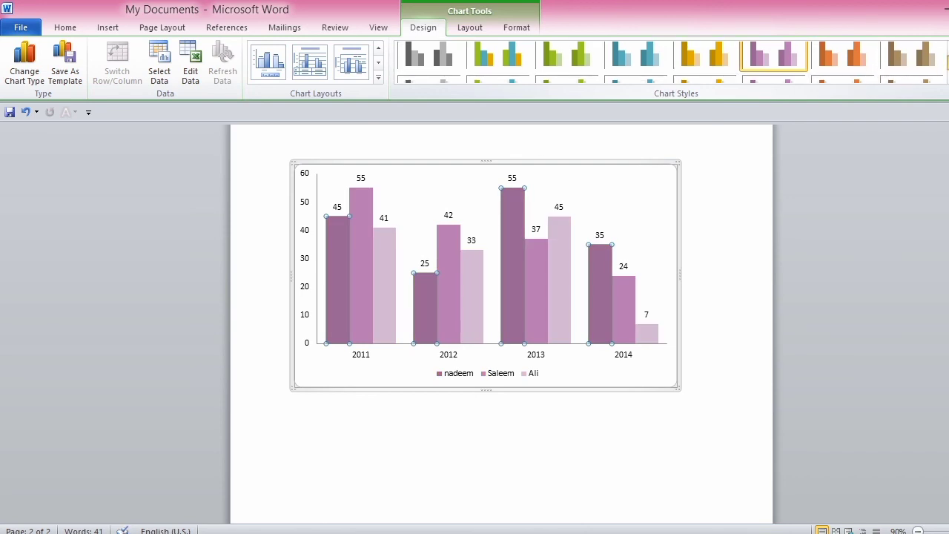